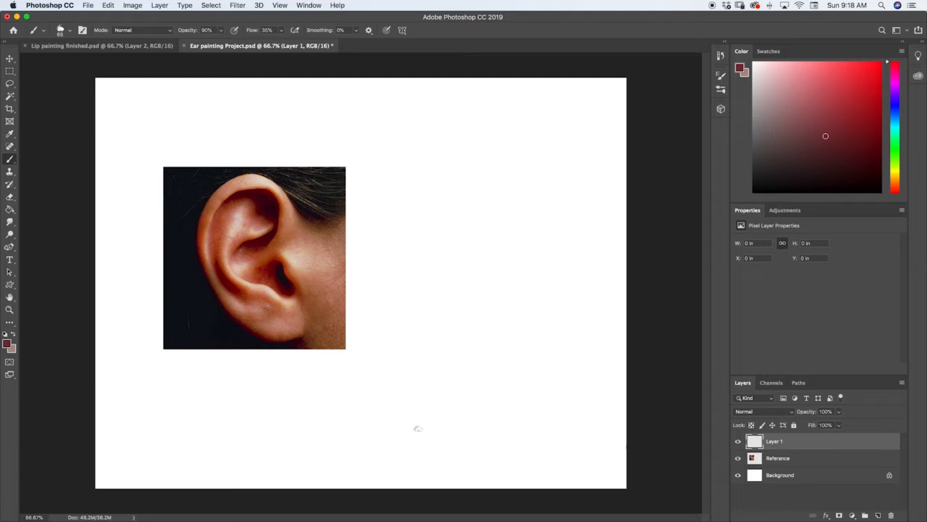
Sample the dark red shadow colour from the reference ear's upper inner rim and reduce the brush size to 20.
{"action": "key", "text": "i"}
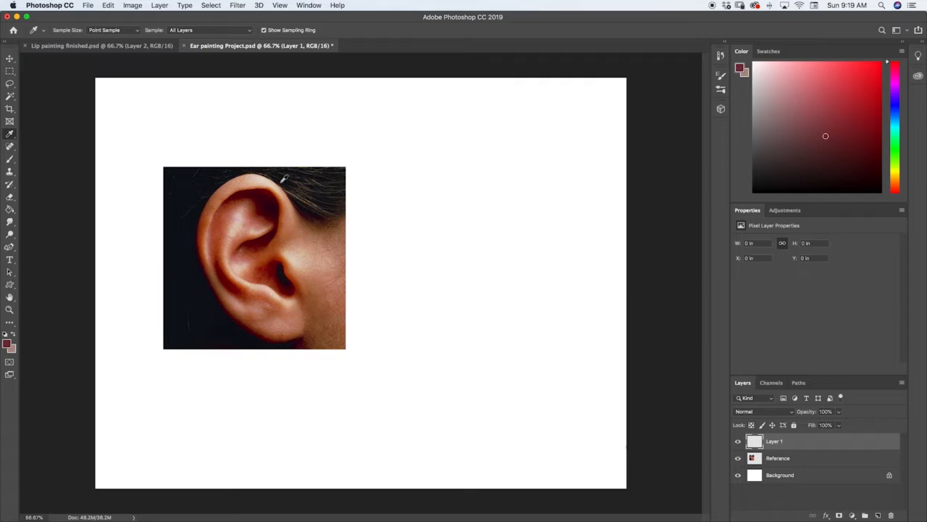
{"action": "left_click", "coordinate": [247, 190]}
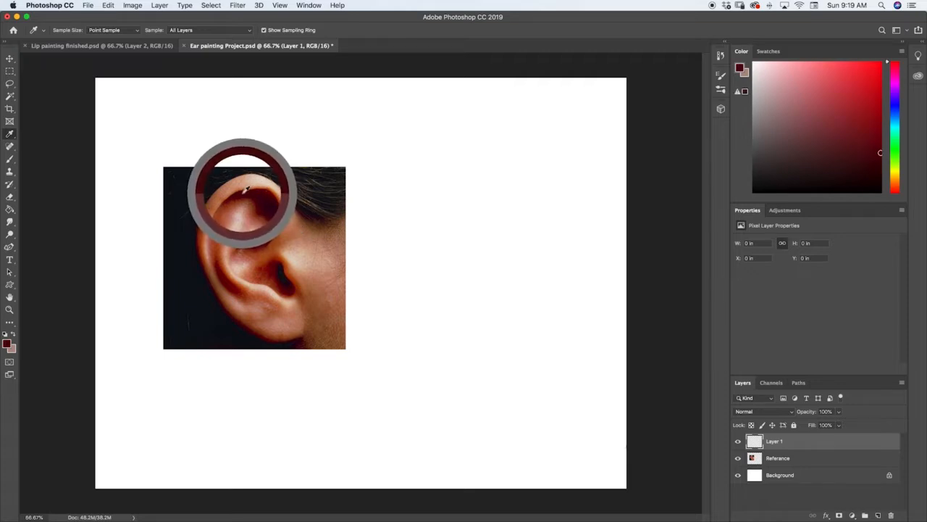
{"action": "key", "text": "b"}
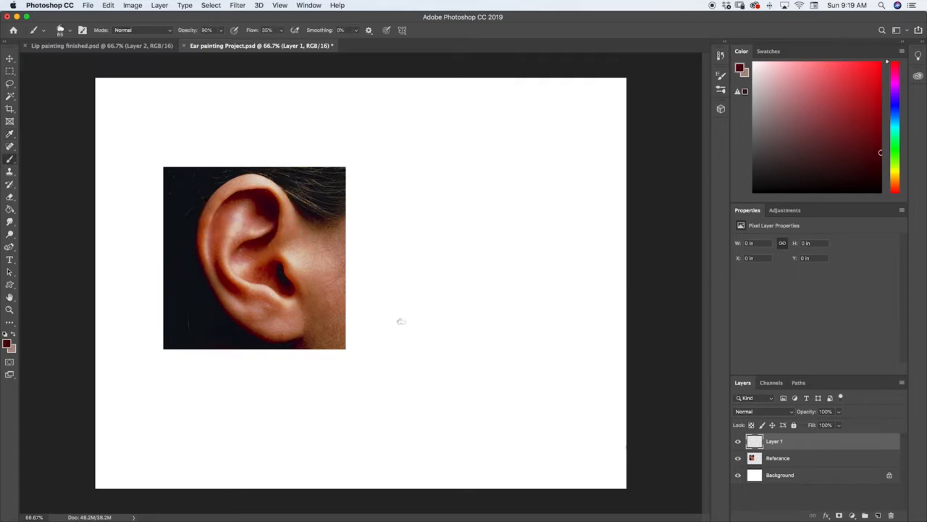
{"action": "left_click_drag", "start_coordinate": [450, 323], "coordinate": [498, 341]}
{"action": "key", "text": "super+z"}
{"action": "key", "text": "bracketleft"}
{"action": "key", "text": "bracketleft"}
{"action": "key", "text": "bracketleft"}
{"action": "key", "text": "bracketleft"}
Sketch the ear's outer contour beside the reference photo with short strokes, reinforcing the lower back edge.
{"action": "mouse_move", "coordinate": [441, 340]}
{"action": "left_mouse_down"}
{"action": "mouse_move", "coordinate": [478, 363]}
{"action": "mouse_move", "coordinate": [493, 356]}
{"action": "left_mouse_up"}
{"action": "key", "text": "super+z"}
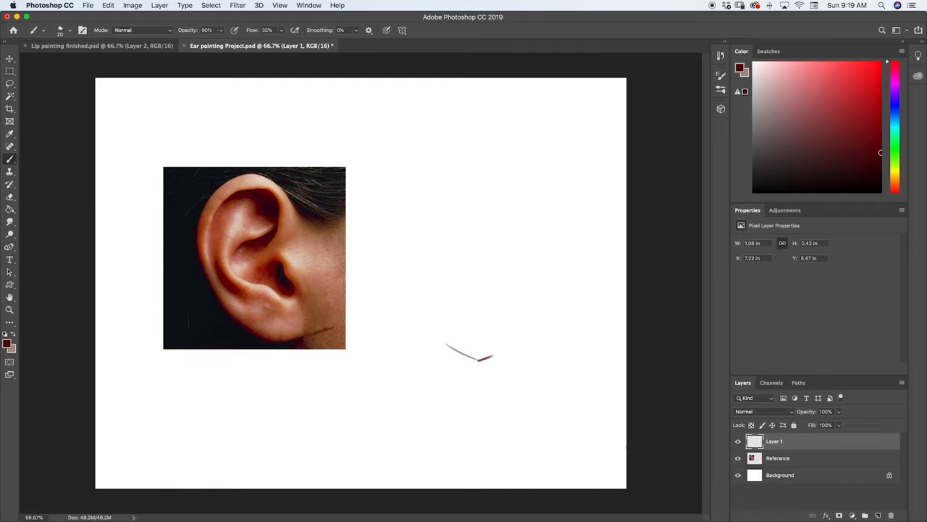
{"action": "mouse_move", "coordinate": [477, 358]}
{"action": "left_mouse_down"}
{"action": "mouse_move", "coordinate": [507, 352]}
{"action": "mouse_move", "coordinate": [445, 343]}
{"action": "mouse_move", "coordinate": [423, 285]}
{"action": "mouse_move", "coordinate": [424, 247]}
{"action": "mouse_move", "coordinate": [471, 214]}
{"action": "mouse_move", "coordinate": [499, 226]}
{"action": "mouse_move", "coordinate": [493, 222]}
{"action": "mouse_move", "coordinate": [523, 252]}
{"action": "left_mouse_up"}
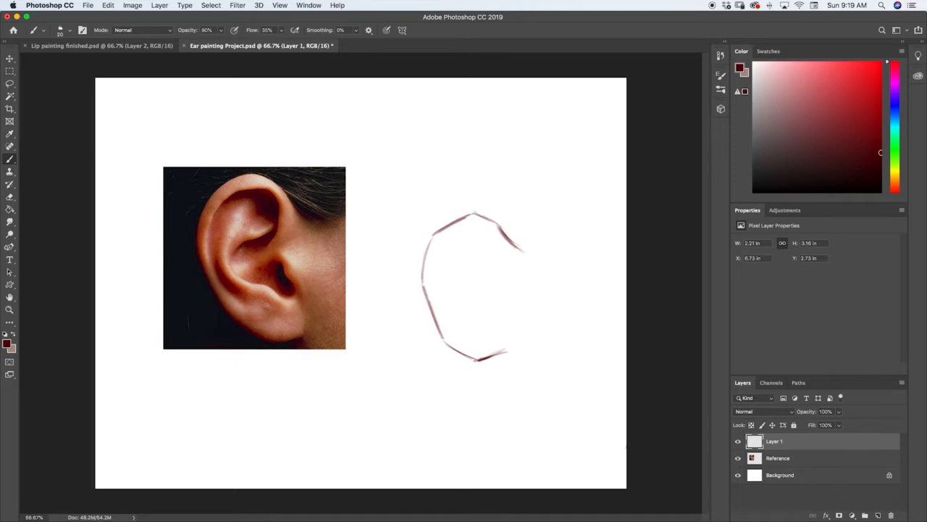
{"action": "mouse_move", "coordinate": [423, 284]}
{"action": "left_mouse_down"}
{"action": "mouse_move", "coordinate": [451, 342]}
{"action": "mouse_move", "coordinate": [472, 357]}
{"action": "mouse_move", "coordinate": [497, 351]}
{"action": "left_mouse_up"}
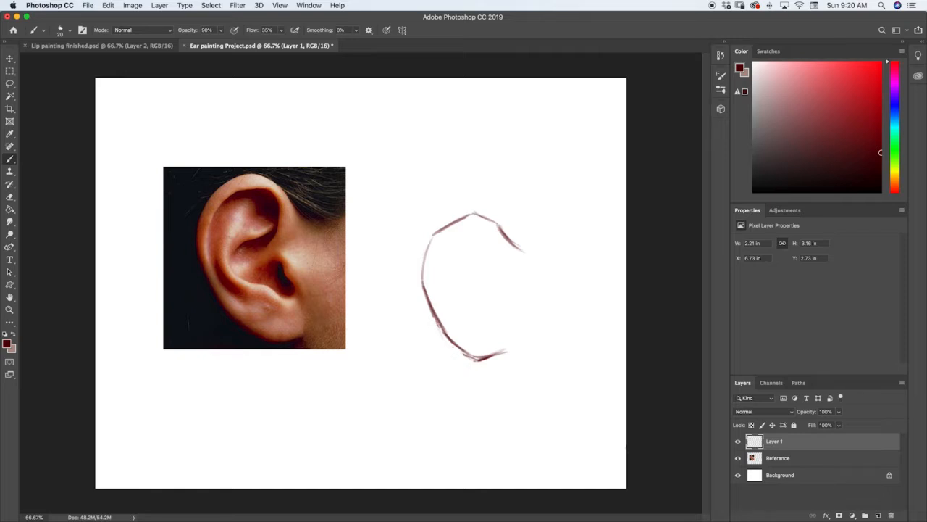
Draw the inner edge of the ear's outer rim, curving from the front over the top and down the back.
{"action": "mouse_move", "coordinate": [499, 256]}
{"action": "left_mouse_down"}
{"action": "mouse_move", "coordinate": [490, 276]}
{"action": "mouse_move", "coordinate": [496, 260]}
{"action": "left_mouse_up"}
{"action": "mouse_move", "coordinate": [468, 208]}
{"action": "left_mouse_down"}
{"action": "mouse_move", "coordinate": [486, 214]}
{"action": "mouse_move", "coordinate": [497, 246]}
{"action": "left_mouse_up"}
{"action": "mouse_move", "coordinate": [498, 257]}
{"action": "left_mouse_down"}
{"action": "mouse_move", "coordinate": [488, 231]}
{"action": "mouse_move", "coordinate": [495, 246]}
{"action": "mouse_move", "coordinate": [455, 236]}
{"action": "left_mouse_up"}
{"action": "mouse_move", "coordinate": [460, 234]}
{"action": "left_mouse_down"}
{"action": "mouse_move", "coordinate": [490, 234]}
{"action": "mouse_move", "coordinate": [449, 237]}
{"action": "mouse_move", "coordinate": [438, 252]}
{"action": "mouse_move", "coordinate": [432, 286]}
{"action": "mouse_move", "coordinate": [450, 323]}
{"action": "left_mouse_up"}
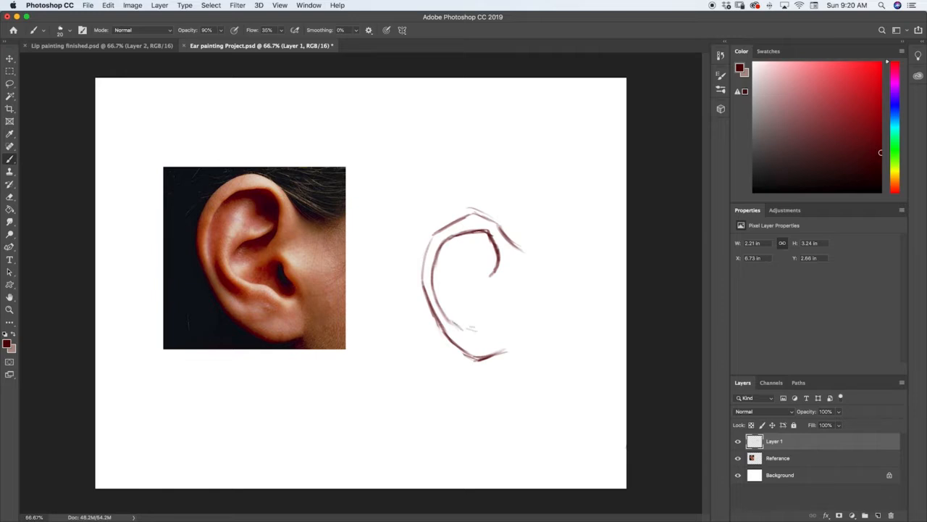
Sketch the fold above the earlobe, the lobe's front edge and the tragus.
{"action": "left_click_drag", "start_coordinate": [470, 326], "coordinate": [481, 323]}
{"action": "left_click_drag", "start_coordinate": [459, 313], "coordinate": [492, 332]}
{"action": "mouse_move", "coordinate": [489, 329]}
{"action": "left_mouse_down"}
{"action": "mouse_move", "coordinate": [502, 315]}
{"action": "mouse_move", "coordinate": [502, 330]}
{"action": "mouse_move", "coordinate": [500, 313]}
{"action": "left_mouse_up"}
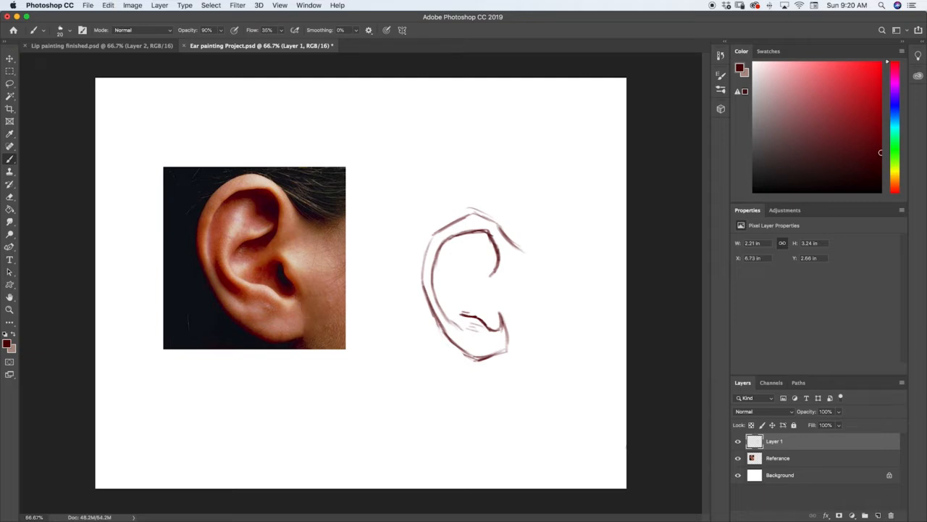
{"action": "left_click_drag", "start_coordinate": [499, 320], "coordinate": [486, 291]}
Draw the curved inner fold around the ear's bowl, linking the upper rim line to the fold above the lobe.
{"action": "mouse_move", "coordinate": [280, 230]}
{"action": "left_mouse_down"}
{"action": "mouse_move", "coordinate": [267, 247]}
{"action": "mouse_move", "coordinate": [279, 222]}
{"action": "left_mouse_up"}
{"action": "key", "text": "super+z"}
{"action": "left_click_drag", "start_coordinate": [496, 267], "coordinate": [474, 278]}
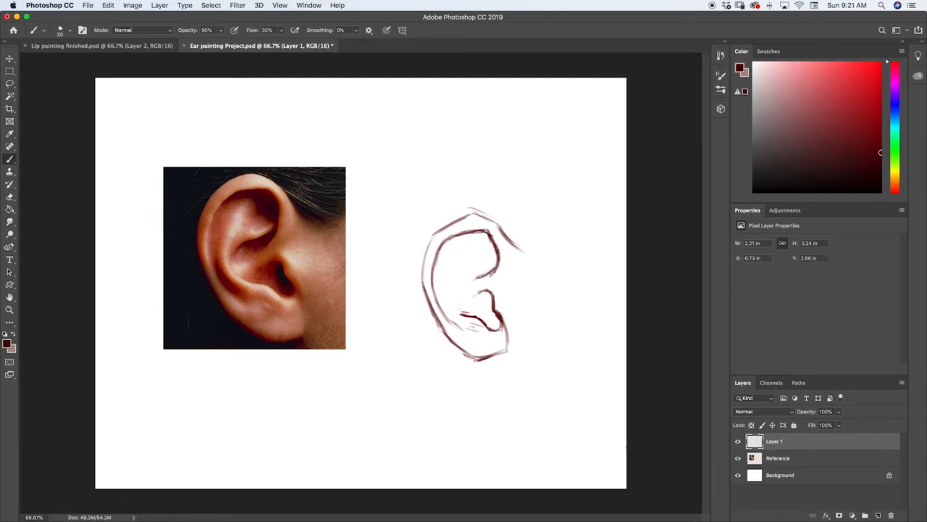
{"action": "mouse_move", "coordinate": [452, 304]}
{"action": "left_mouse_down"}
{"action": "mouse_move", "coordinate": [469, 315]}
{"action": "mouse_move", "coordinate": [452, 292]}
{"action": "mouse_move", "coordinate": [459, 274]}
{"action": "left_mouse_up"}
{"action": "mouse_move", "coordinate": [450, 297]}
{"action": "left_mouse_down"}
{"action": "mouse_move", "coordinate": [469, 270]}
{"action": "mouse_move", "coordinate": [498, 254]}
{"action": "left_mouse_up"}
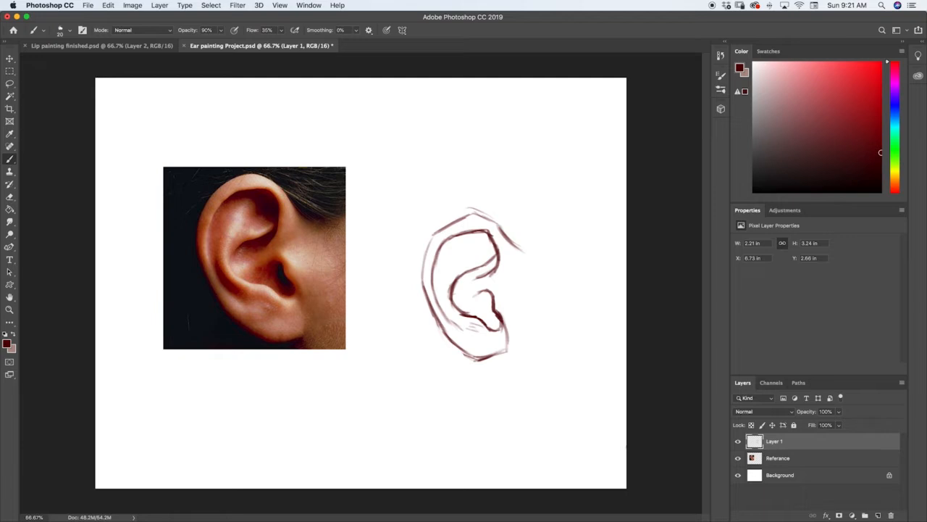
Add light hatching inside the ear's upper hollow and a short cheek line extending from the tragus.
{"action": "left_click_drag", "start_coordinate": [438, 289], "coordinate": [446, 273]}
{"action": "mouse_move", "coordinate": [441, 273]}
{"action": "left_mouse_down"}
{"action": "mouse_move", "coordinate": [483, 234]}
{"action": "mouse_move", "coordinate": [493, 242]}
{"action": "mouse_move", "coordinate": [486, 235]}
{"action": "mouse_move", "coordinate": [449, 252]}
{"action": "mouse_move", "coordinate": [481, 279]}
{"action": "left_mouse_up"}
{"action": "mouse_move", "coordinate": [468, 281]}
{"action": "left_mouse_down"}
{"action": "mouse_move", "coordinate": [484, 276]}
{"action": "mouse_move", "coordinate": [469, 269]}
{"action": "mouse_move", "coordinate": [493, 256]}
{"action": "mouse_move", "coordinate": [473, 301]}
{"action": "left_mouse_up"}
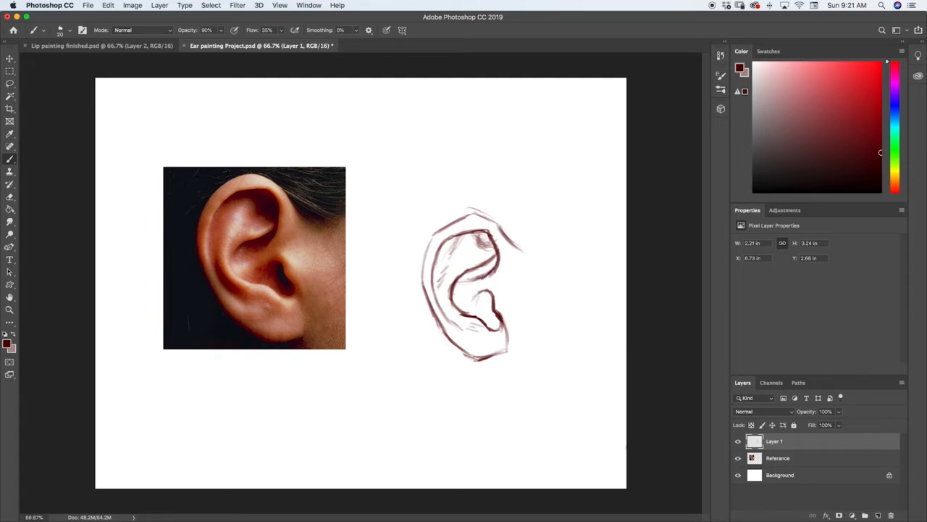
{"action": "mouse_move", "coordinate": [499, 330]}
{"action": "left_mouse_down"}
{"action": "mouse_move", "coordinate": [509, 308]}
{"action": "mouse_move", "coordinate": [496, 294]}
{"action": "left_mouse_up"}
Lasso the whole ear sketch, move it slightly higher on the canvas and deselect it.
{"action": "key", "text": "l"}
{"action": "mouse_move", "coordinate": [546, 215]}
{"action": "left_mouse_down"}
{"action": "mouse_move", "coordinate": [480, 390]}
{"action": "mouse_move", "coordinate": [552, 224]}
{"action": "left_mouse_up"}
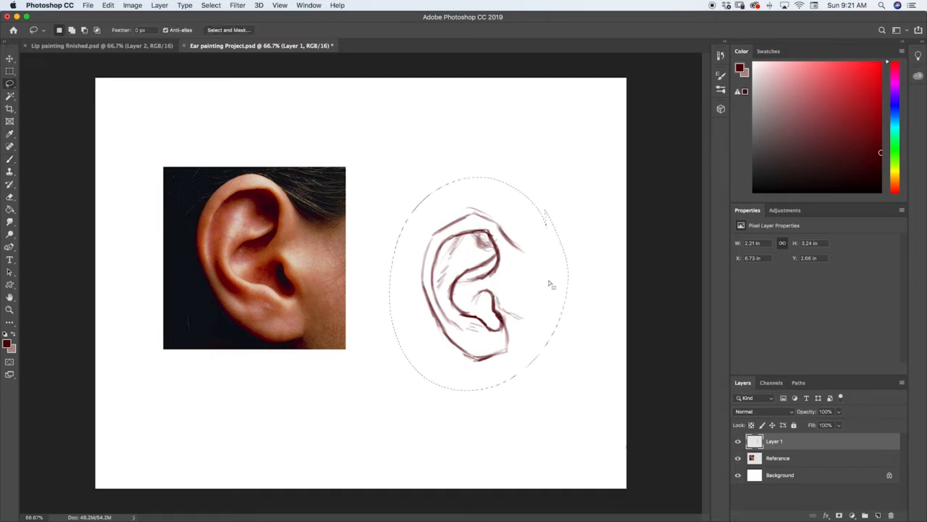
{"action": "key", "text": "v"}
{"action": "left_click_drag", "start_coordinate": [494, 330], "coordinate": [492, 305]}
{"action": "key", "text": "m"}
{"action": "left_click", "coordinate": [528, 364]}
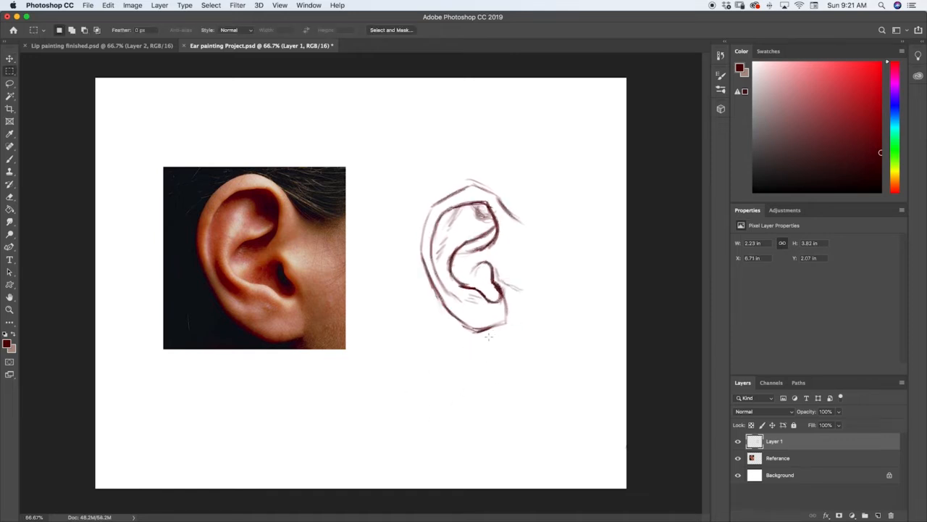
Add a new layer directly above the Referance layer and sample the brown skin tone from the reference's jaw area.
{"action": "left_click", "coordinate": [806, 459]}
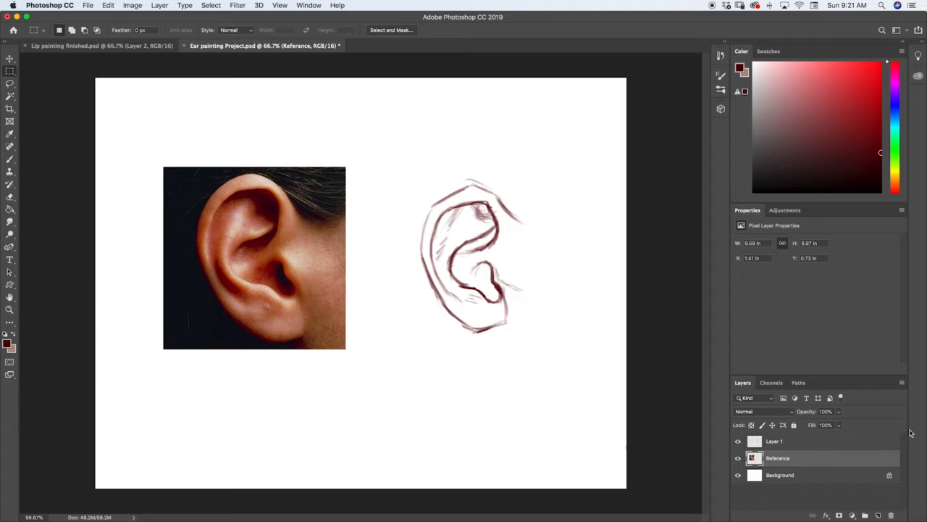
{"action": "left_click", "coordinate": [878, 515]}
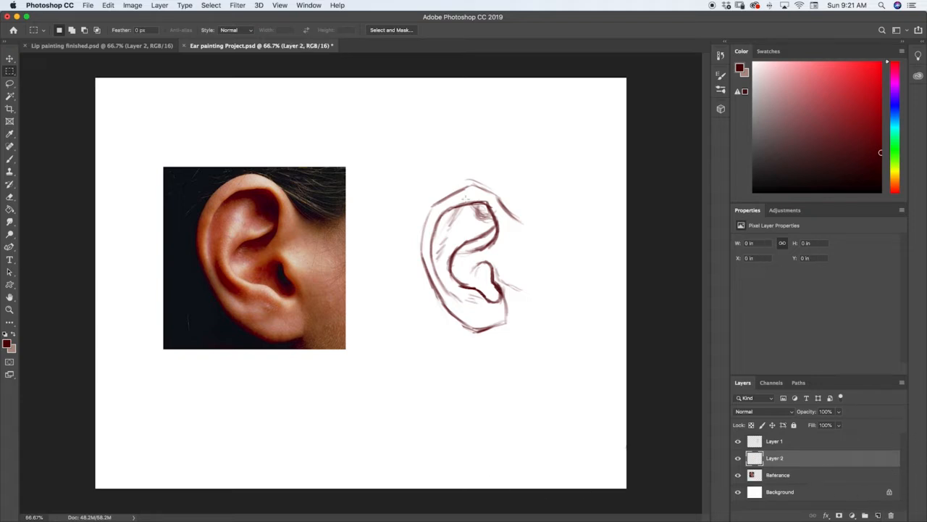
{"action": "key", "text": "b"}
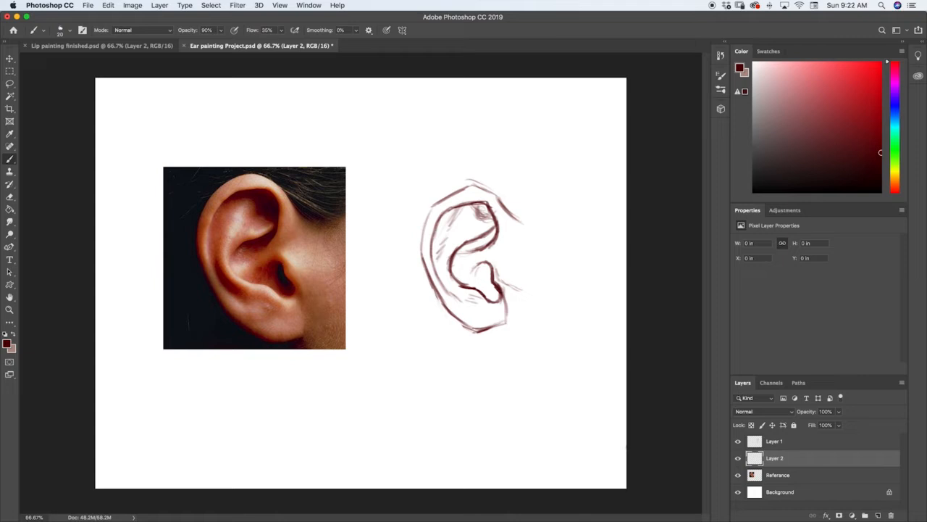
{"action": "key", "text": "i"}
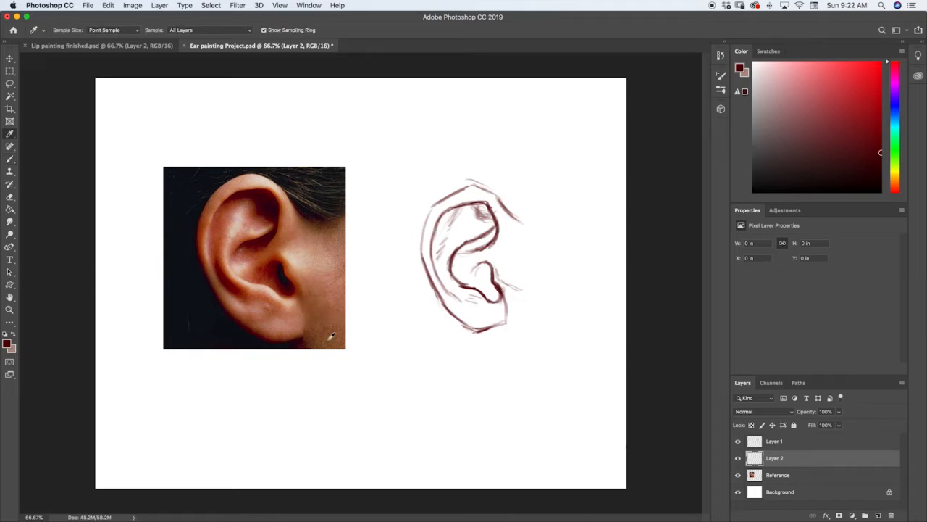
{"action": "left_click_drag", "start_coordinate": [328, 321], "coordinate": [325, 315]}
Enlarge the brush and fill the ear sketch and adjoining cheek area with the brown base tone.
{"action": "key", "text": "b"}
{"action": "left_click_drag", "start_coordinate": [442, 228], "coordinate": [425, 253]}
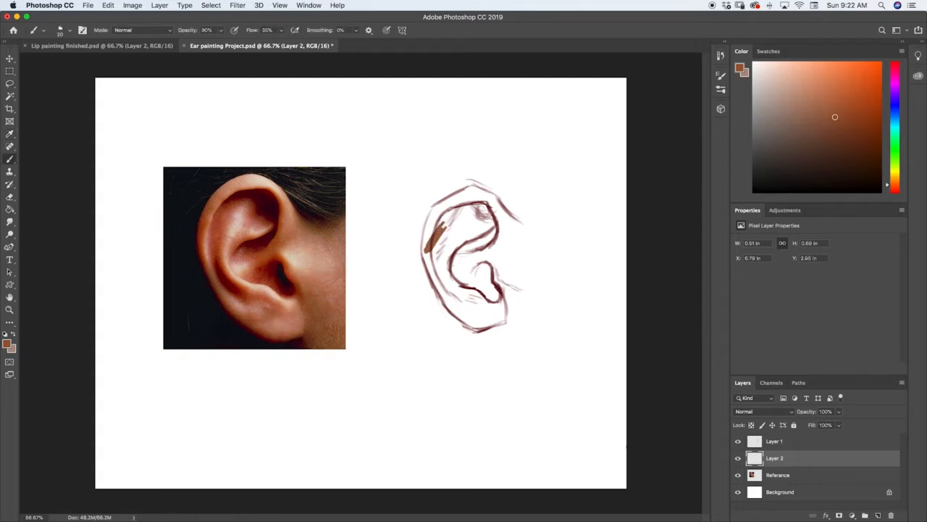
{"action": "key", "text": "bracketright"}
{"action": "key", "text": "bracketright"}
{"action": "key", "text": "bracketright"}
{"action": "key", "text": "bracketright"}
{"action": "key", "text": "bracketright"}
{"action": "key", "text": "bracketright"}
{"action": "mouse_move", "coordinate": [443, 217]}
{"action": "left_mouse_down"}
{"action": "mouse_move", "coordinate": [428, 250]}
{"action": "mouse_move", "coordinate": [442, 303]}
{"action": "mouse_move", "coordinate": [481, 326]}
{"action": "mouse_move", "coordinate": [456, 308]}
{"action": "mouse_move", "coordinate": [492, 319]}
{"action": "left_mouse_up"}
{"action": "mouse_move", "coordinate": [491, 321]}
{"action": "left_mouse_down"}
{"action": "mouse_move", "coordinate": [497, 303]}
{"action": "mouse_move", "coordinate": [498, 319]}
{"action": "mouse_move", "coordinate": [485, 285]}
{"action": "mouse_move", "coordinate": [501, 274]}
{"action": "mouse_move", "coordinate": [516, 312]}
{"action": "mouse_move", "coordinate": [497, 333]}
{"action": "mouse_move", "coordinate": [521, 340]}
{"action": "mouse_move", "coordinate": [513, 250]}
{"action": "mouse_move", "coordinate": [506, 281]}
{"action": "mouse_move", "coordinate": [500, 225]}
{"action": "mouse_move", "coordinate": [523, 262]}
{"action": "mouse_move", "coordinate": [483, 202]}
{"action": "mouse_move", "coordinate": [511, 221]}
{"action": "mouse_move", "coordinate": [500, 206]}
{"action": "mouse_move", "coordinate": [507, 230]}
{"action": "mouse_move", "coordinate": [475, 312]}
{"action": "mouse_move", "coordinate": [463, 250]}
{"action": "mouse_move", "coordinate": [494, 265]}
{"action": "mouse_move", "coordinate": [497, 240]}
{"action": "mouse_move", "coordinate": [515, 296]}
{"action": "mouse_move", "coordinate": [502, 238]}
{"action": "mouse_move", "coordinate": [464, 257]}
{"action": "mouse_move", "coordinate": [449, 239]}
{"action": "mouse_move", "coordinate": [489, 212]}
{"action": "mouse_move", "coordinate": [449, 253]}
{"action": "mouse_move", "coordinate": [457, 292]}
{"action": "mouse_move", "coordinate": [465, 223]}
{"action": "mouse_move", "coordinate": [446, 234]}
{"action": "mouse_move", "coordinate": [445, 248]}
{"action": "mouse_move", "coordinate": [469, 206]}
{"action": "mouse_move", "coordinate": [446, 209]}
{"action": "mouse_move", "coordinate": [492, 199]}
{"action": "mouse_move", "coordinate": [457, 203]}
{"action": "mouse_move", "coordinate": [451, 223]}
{"action": "mouse_move", "coordinate": [475, 216]}
{"action": "mouse_move", "coordinate": [458, 203]}
{"action": "left_mouse_up"}
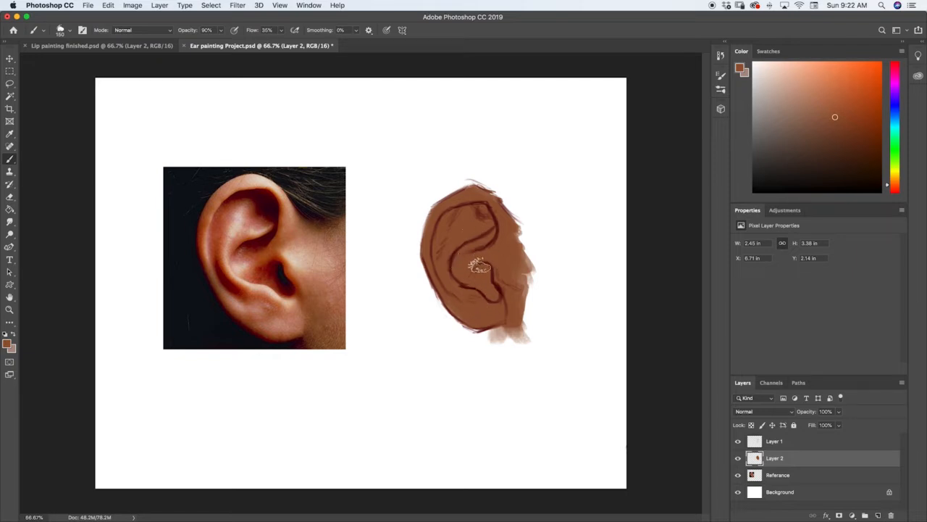
{"action": "mouse_move", "coordinate": [511, 200]}
{"action": "left_mouse_down"}
{"action": "mouse_move", "coordinate": [518, 236]}
{"action": "mouse_move", "coordinate": [523, 210]}
{"action": "mouse_move", "coordinate": [529, 310]}
{"action": "left_mouse_up"}
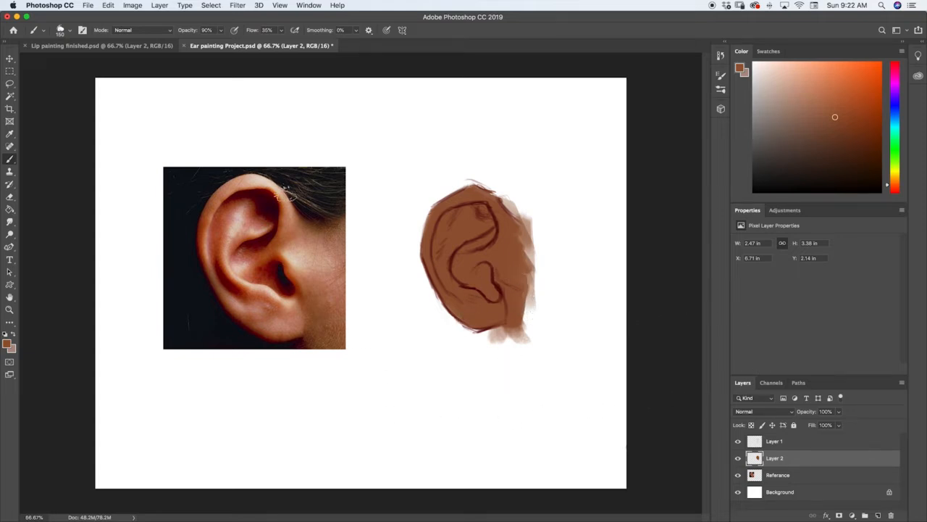
Sample the orange-brown from the reference ear's inner bowl and glaze it over the rim, lobe, inner folds and lower cheek.
{"action": "key", "text": "i"}
{"action": "left_click", "coordinate": [266, 258]}
{"action": "key", "text": "b"}
{"action": "mouse_move", "coordinate": [432, 224]}
{"action": "left_mouse_down"}
{"action": "mouse_move", "coordinate": [439, 280]}
{"action": "mouse_move", "coordinate": [478, 331]}
{"action": "left_mouse_up"}
{"action": "mouse_move", "coordinate": [457, 293]}
{"action": "left_mouse_down"}
{"action": "mouse_move", "coordinate": [488, 315]}
{"action": "mouse_move", "coordinate": [502, 304]}
{"action": "mouse_move", "coordinate": [511, 269]}
{"action": "mouse_move", "coordinate": [509, 310]}
{"action": "mouse_move", "coordinate": [478, 266]}
{"action": "mouse_move", "coordinate": [480, 283]}
{"action": "mouse_move", "coordinate": [479, 268]}
{"action": "mouse_move", "coordinate": [494, 300]}
{"action": "left_mouse_up"}
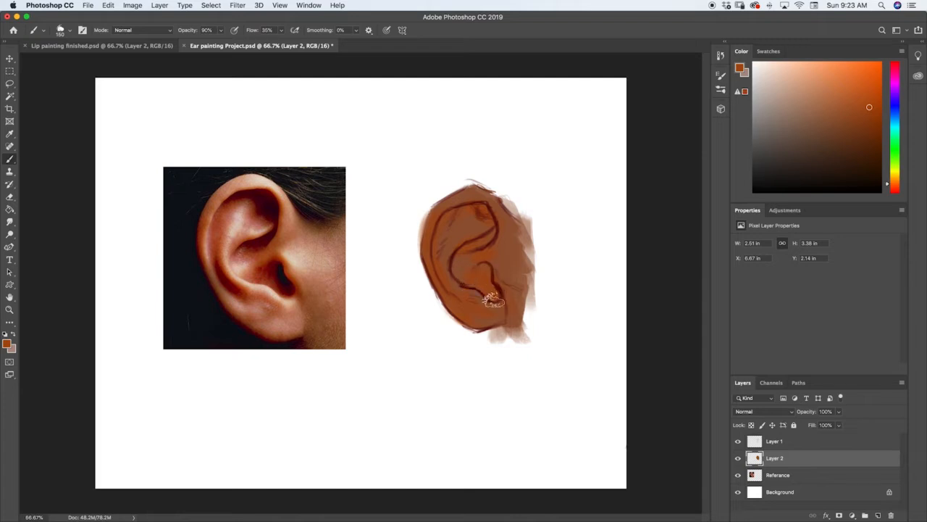
{"action": "mouse_move", "coordinate": [468, 247]}
{"action": "left_mouse_down"}
{"action": "mouse_move", "coordinate": [487, 232]}
{"action": "mouse_move", "coordinate": [519, 322]}
{"action": "mouse_move", "coordinate": [523, 313]}
{"action": "left_mouse_up"}
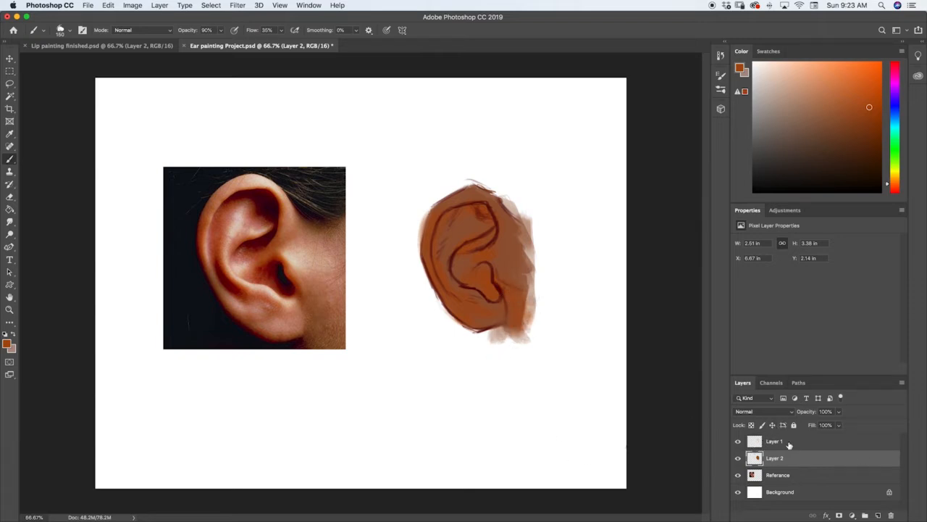
Merge Layer 1 and Layer 2 into a single layer.
{"action": "left_click", "coordinate": [778, 445], "text": "shift"}
{"action": "right_click", "coordinate": [790, 448]}
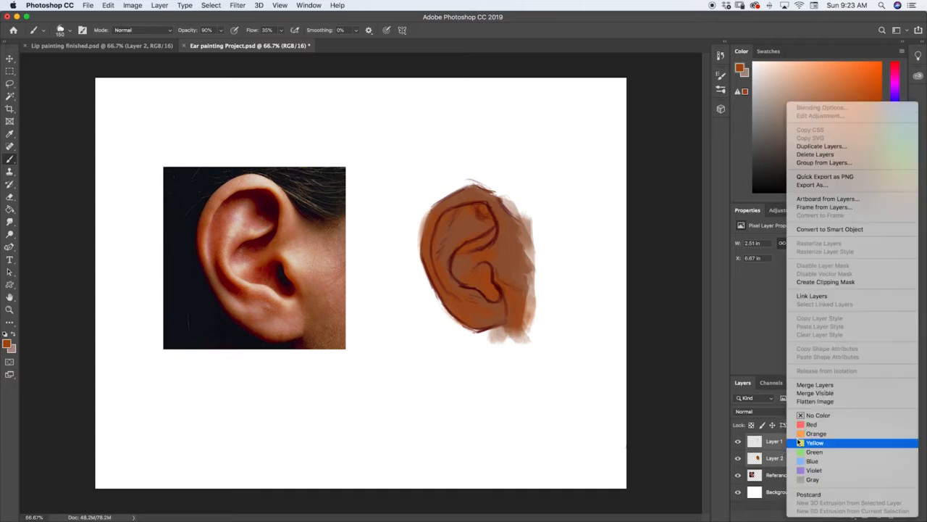
{"action": "left_click", "coordinate": [813, 384]}
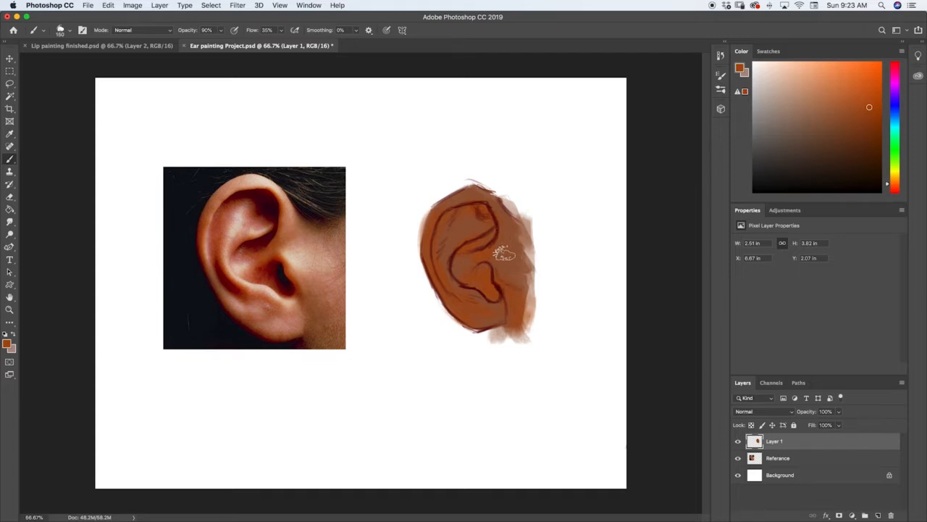
Sample the light pinkish skin tone from the top of the reference ear and paint it along the upper outer rim.
{"action": "key", "text": "i"}
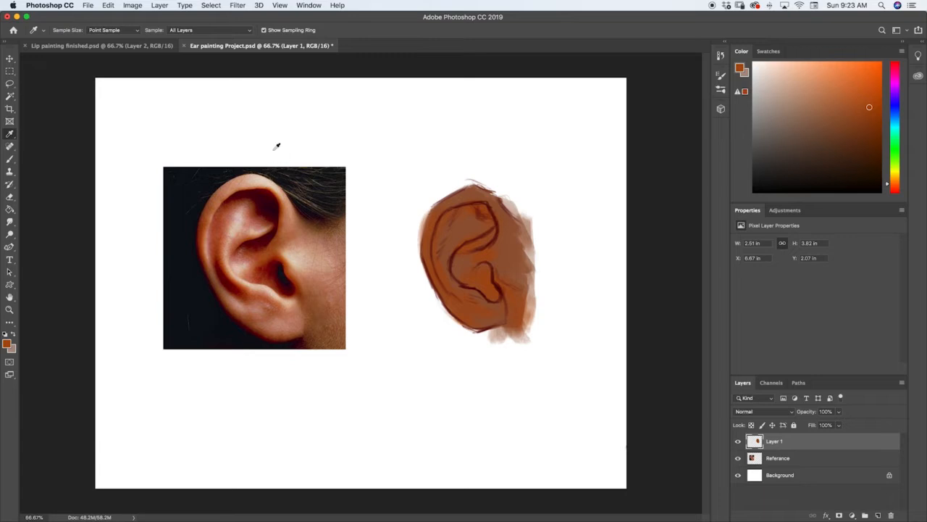
{"action": "left_click_drag", "start_coordinate": [239, 174], "coordinate": [237, 177]}
{"action": "key", "text": "b"}
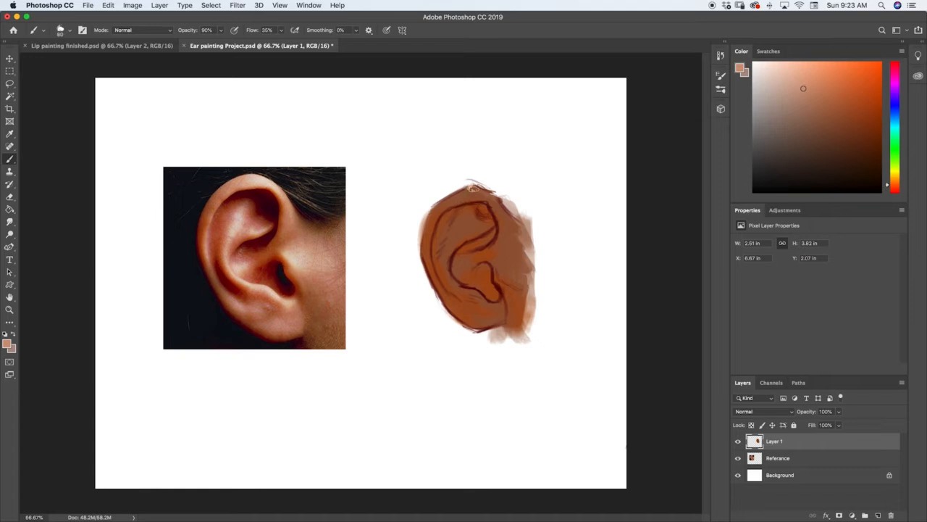
{"action": "mouse_move", "coordinate": [442, 208]}
{"action": "left_mouse_down"}
{"action": "mouse_move", "coordinate": [481, 197]}
{"action": "mouse_move", "coordinate": [452, 197]}
{"action": "left_mouse_up"}
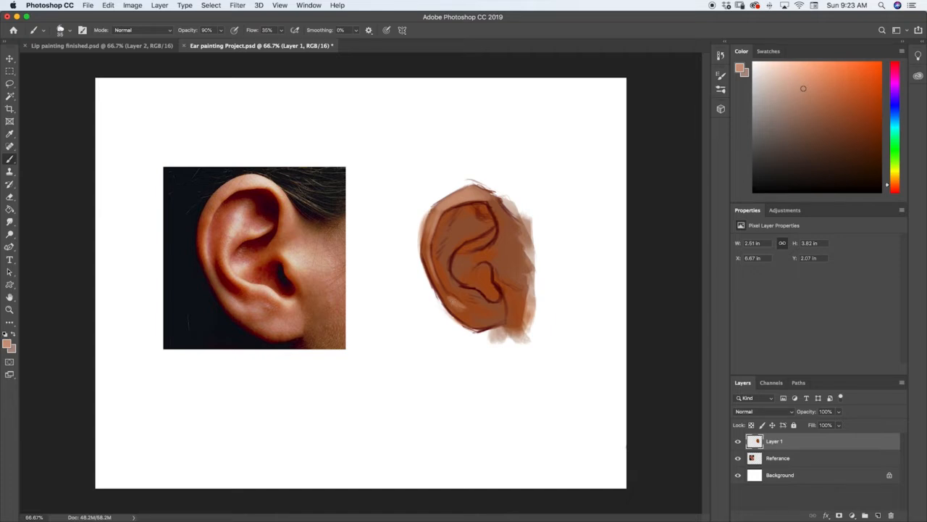
Paint light skin tone on the earlobe, the ridge around the ear's bowl and the upper inner fold.
{"action": "left_click_drag", "start_coordinate": [449, 297], "coordinate": [455, 303]}
{"action": "left_click_drag", "start_coordinate": [462, 309], "coordinate": [476, 309]}
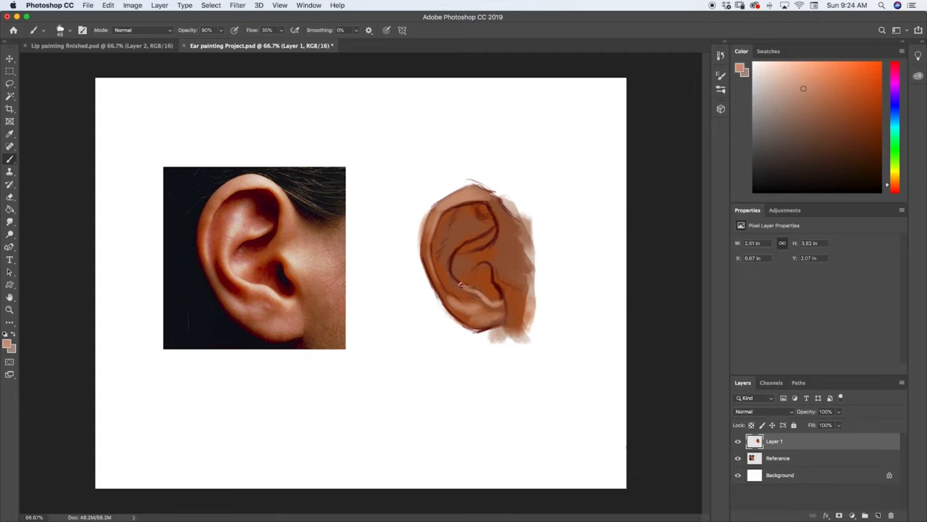
{"action": "left_click_drag", "start_coordinate": [463, 287], "coordinate": [448, 263]}
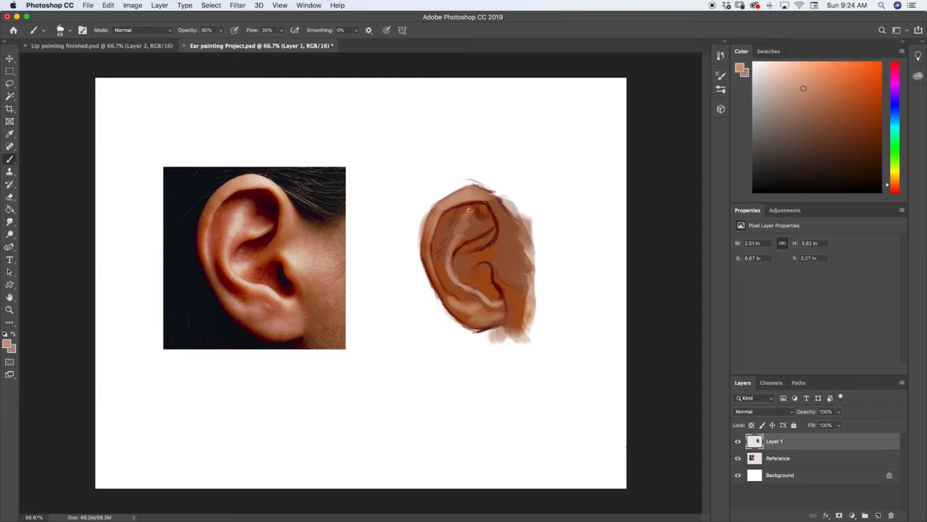
{"action": "left_click_drag", "start_coordinate": [460, 220], "coordinate": [453, 237]}
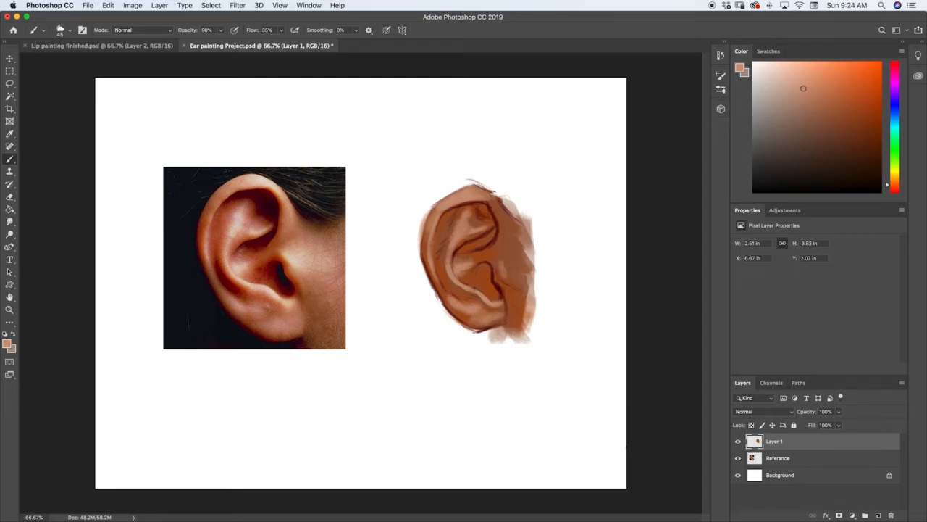
Enlarge the brush to 90 and paint the light skin tone over the cheek and the ear's upper front edge.
{"action": "key", "text": "bracketright"}
{"action": "left_click_drag", "start_coordinate": [507, 254], "coordinate": [501, 269]}
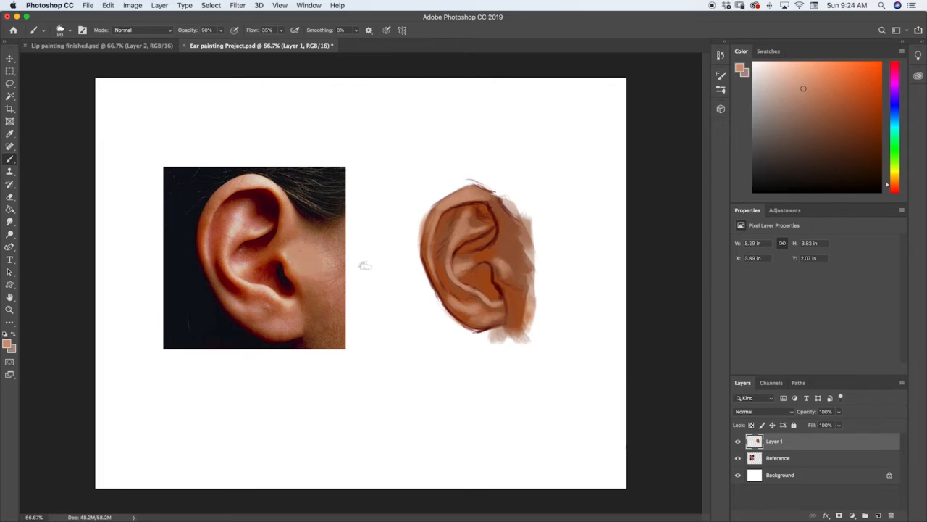
{"action": "left_click_drag", "start_coordinate": [502, 255], "coordinate": [520, 287]}
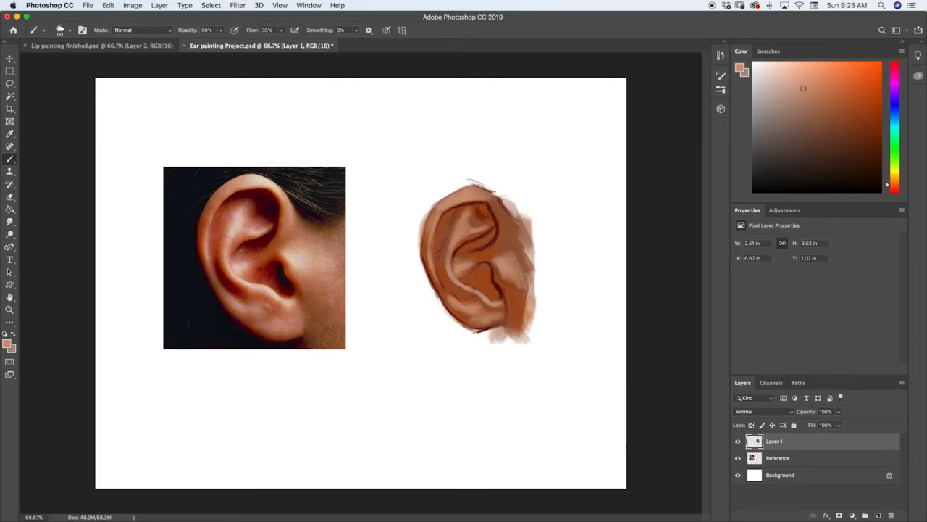
{"action": "mouse_move", "coordinate": [519, 254]}
{"action": "left_mouse_down"}
{"action": "mouse_move", "coordinate": [533, 281]}
{"action": "mouse_move", "coordinate": [511, 281]}
{"action": "mouse_move", "coordinate": [517, 291]}
{"action": "mouse_move", "coordinate": [513, 234]}
{"action": "left_mouse_up"}
{"action": "mouse_move", "coordinate": [513, 233]}
{"action": "left_mouse_down"}
{"action": "mouse_move", "coordinate": [499, 253]}
{"action": "mouse_move", "coordinate": [520, 254]}
{"action": "left_mouse_up"}
{"action": "left_click_drag", "start_coordinate": [494, 198], "coordinate": [506, 231]}
Blend more light skin tone into the ear's inner folds, lower rim and lobe, and build up the cheek beside the tragus.
{"action": "mouse_move", "coordinate": [470, 261]}
{"action": "left_mouse_down"}
{"action": "mouse_move", "coordinate": [455, 260]}
{"action": "mouse_move", "coordinate": [457, 246]}
{"action": "left_mouse_up"}
{"action": "left_click_drag", "start_coordinate": [472, 220], "coordinate": [481, 234]}
{"action": "left_click_drag", "start_coordinate": [456, 301], "coordinate": [439, 287]}
{"action": "left_click_drag", "start_coordinate": [462, 313], "coordinate": [504, 310]}
{"action": "left_click_drag", "start_coordinate": [504, 310], "coordinate": [485, 314]}
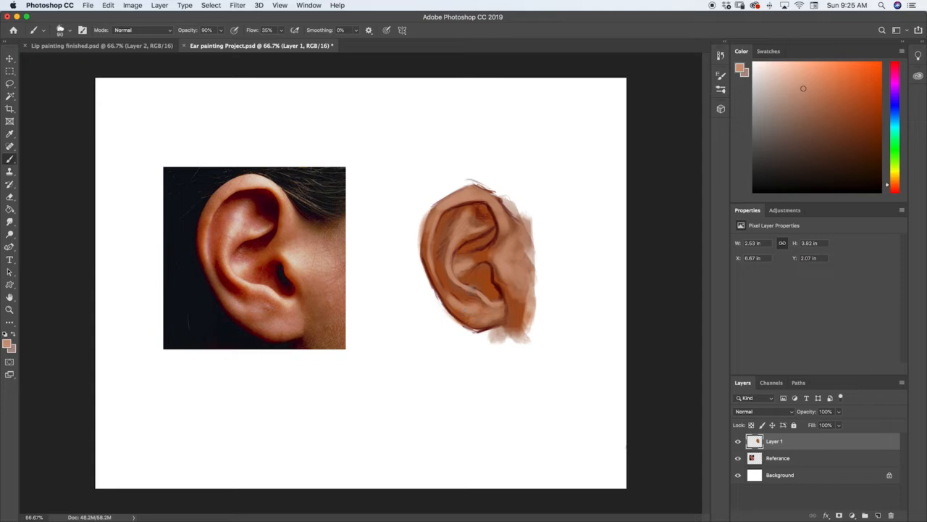
{"action": "left_click_drag", "start_coordinate": [510, 241], "coordinate": [522, 264]}
{"action": "left_click_drag", "start_coordinate": [491, 255], "coordinate": [497, 265]}
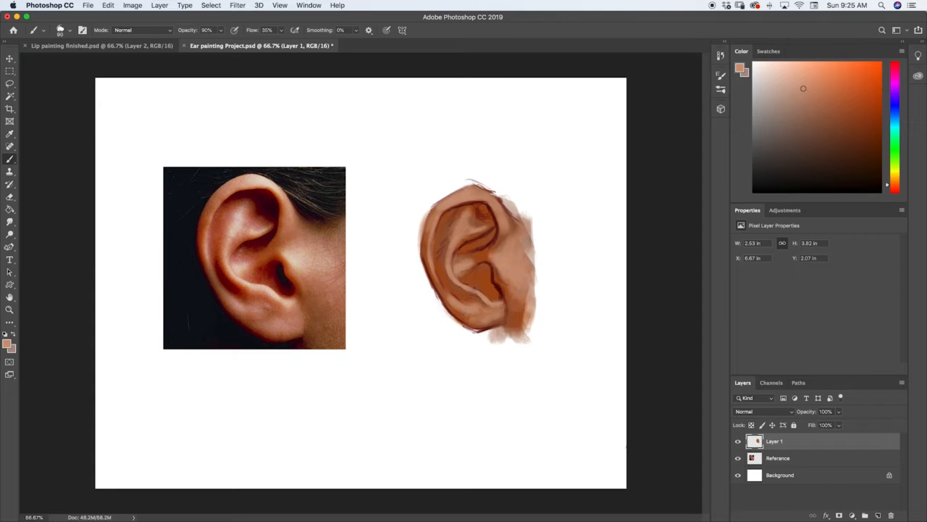
Sample dark maroon from the reference ear's upper hollow, reduce the brush to 45, and paint the hollow beneath the upper rim.
{"action": "key", "text": "i"}
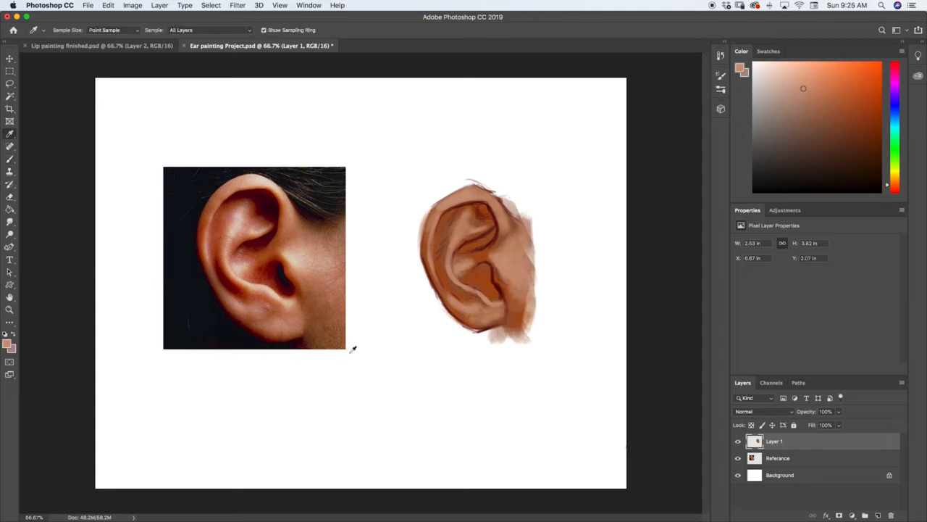
{"action": "mouse_move", "coordinate": [277, 200]}
{"action": "left_mouse_down"}
{"action": "mouse_move", "coordinate": [271, 212]}
{"action": "mouse_move", "coordinate": [241, 190]}
{"action": "mouse_move", "coordinate": [249, 190]}
{"action": "left_mouse_up"}
{"action": "key", "text": "b"}
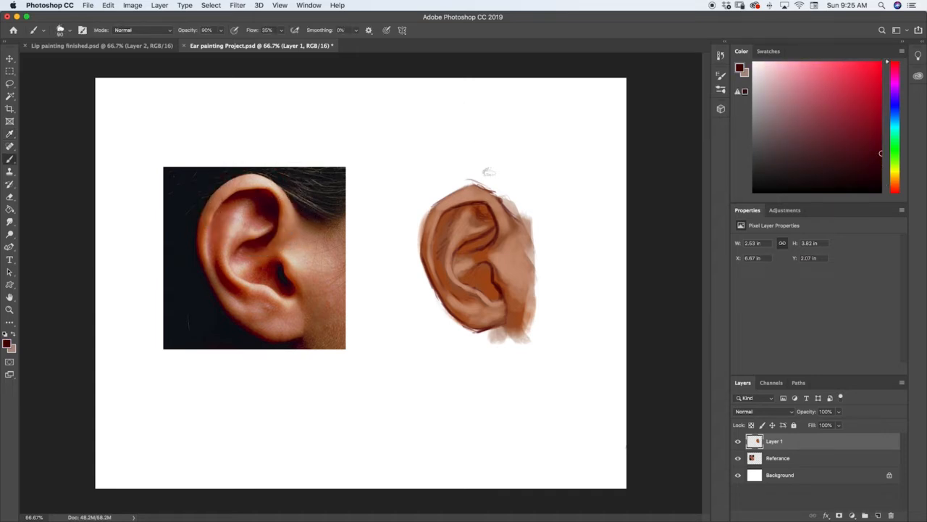
{"action": "left_click_drag", "start_coordinate": [482, 216], "coordinate": [484, 211]}
{"action": "left_click_drag", "start_coordinate": [469, 208], "coordinate": [461, 209]}
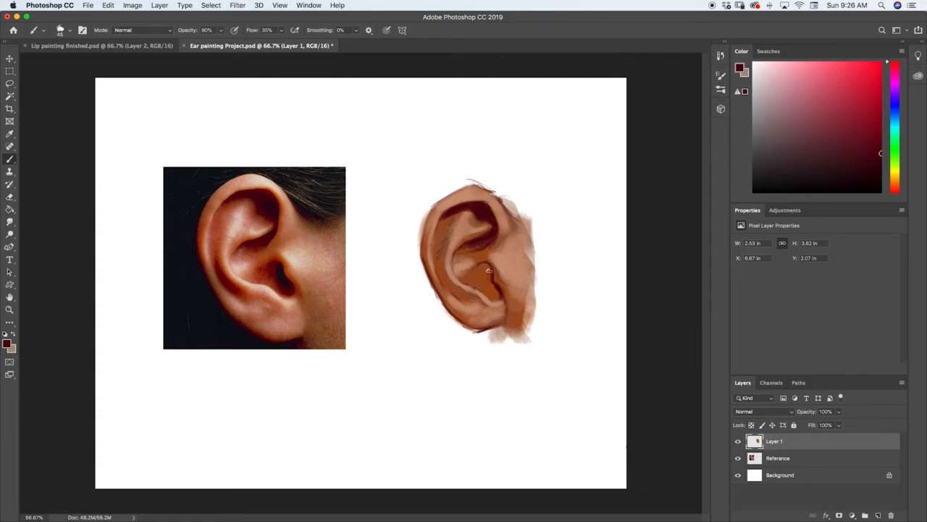
Sample dark red from the reference ear's bowl and paint the shadow around the ear canal opening.
{"action": "left_click", "coordinate": [270, 268], "text": "alt"}
{"action": "mouse_move", "coordinate": [481, 273]}
{"action": "left_mouse_down"}
{"action": "mouse_move", "coordinate": [489, 276]}
{"action": "mouse_move", "coordinate": [483, 266]}
{"action": "mouse_move", "coordinate": [485, 278]}
{"action": "mouse_move", "coordinate": [478, 270]}
{"action": "mouse_move", "coordinate": [470, 280]}
{"action": "left_mouse_up"}
{"action": "mouse_move", "coordinate": [491, 298]}
{"action": "left_mouse_down"}
{"action": "mouse_move", "coordinate": [479, 285]}
{"action": "mouse_move", "coordinate": [485, 278]}
{"action": "mouse_move", "coordinate": [495, 292]}
{"action": "left_mouse_up"}
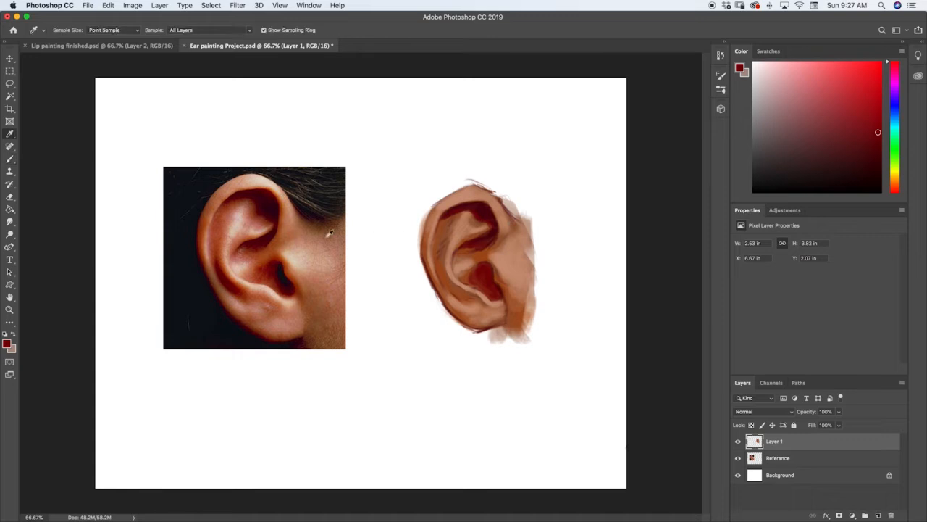
Sample reddish-brown and dark red from the reference and paint shadows under the upper fold and along the groove outside the inner ridge.
{"action": "left_click", "coordinate": [245, 247], "text": "alt"}
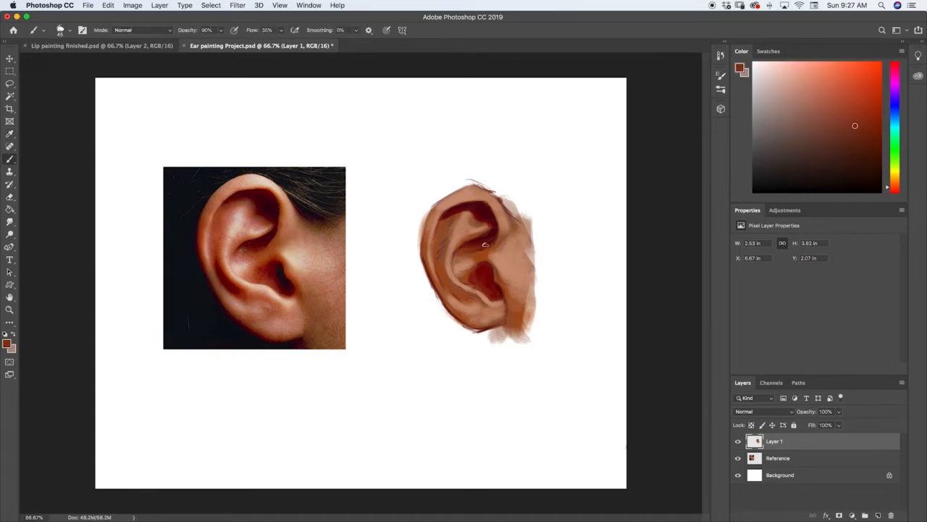
{"action": "key", "text": "i"}
{"action": "left_click", "coordinate": [234, 272]}
{"action": "key", "text": "b"}
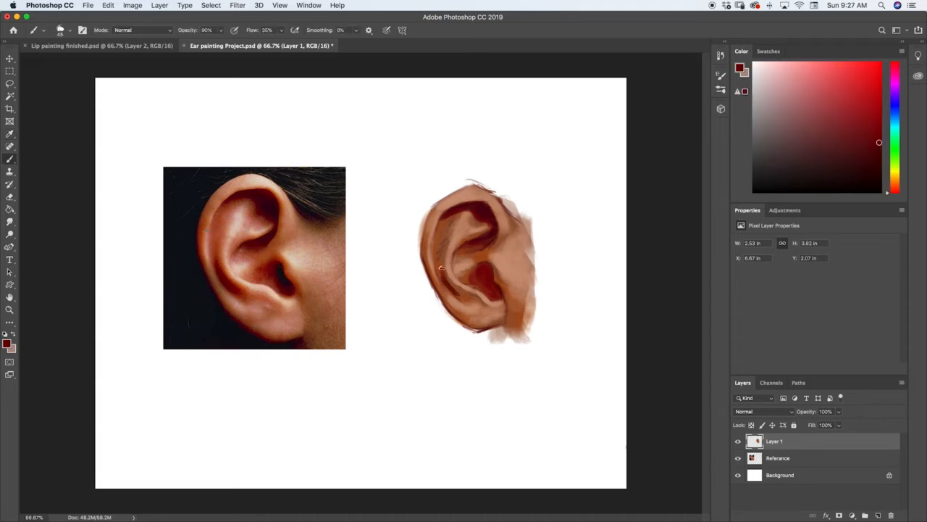
{"action": "left_click_drag", "start_coordinate": [442, 257], "coordinate": [466, 293]}
Soften the lower end of the groove shadow with orange and reddish-brown tones sampled from the reference and the painting.
{"action": "left_click", "coordinate": [245, 291], "text": "alt"}
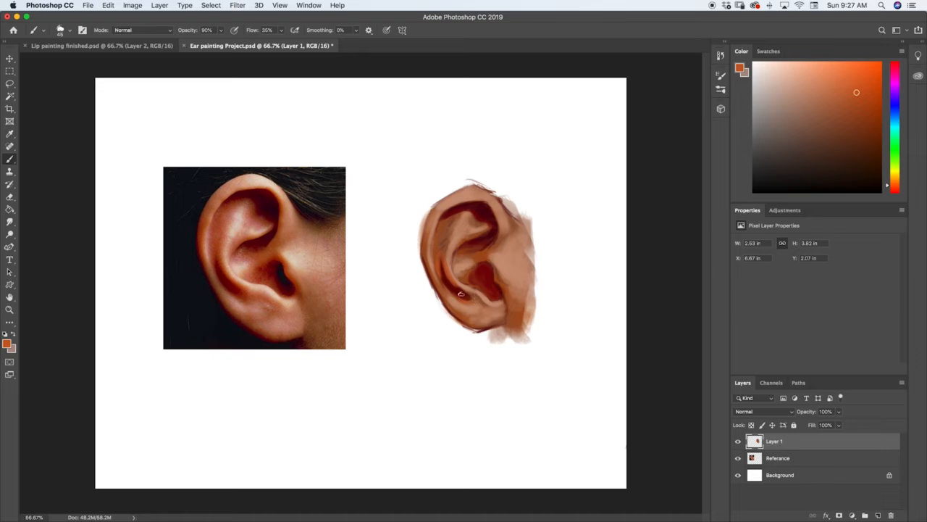
{"action": "left_click", "coordinate": [261, 289], "text": "alt"}
{"action": "left_click_drag", "start_coordinate": [471, 294], "coordinate": [479, 300]}
{"action": "left_click", "coordinate": [466, 297], "text": "alt"}
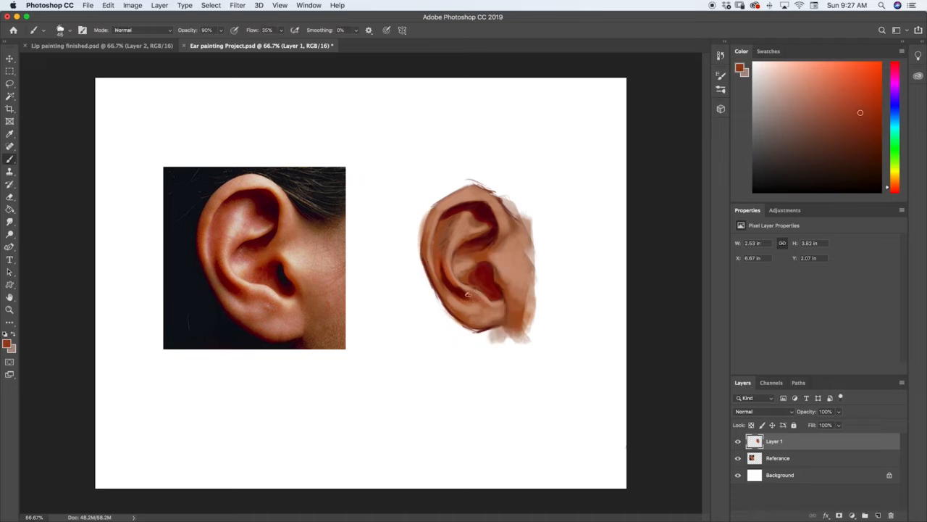
{"action": "left_click", "coordinate": [468, 294], "text": "alt"}
{"action": "left_click", "coordinate": [469, 299], "text": "alt"}
{"action": "left_click", "coordinate": [449, 281], "text": "alt"}
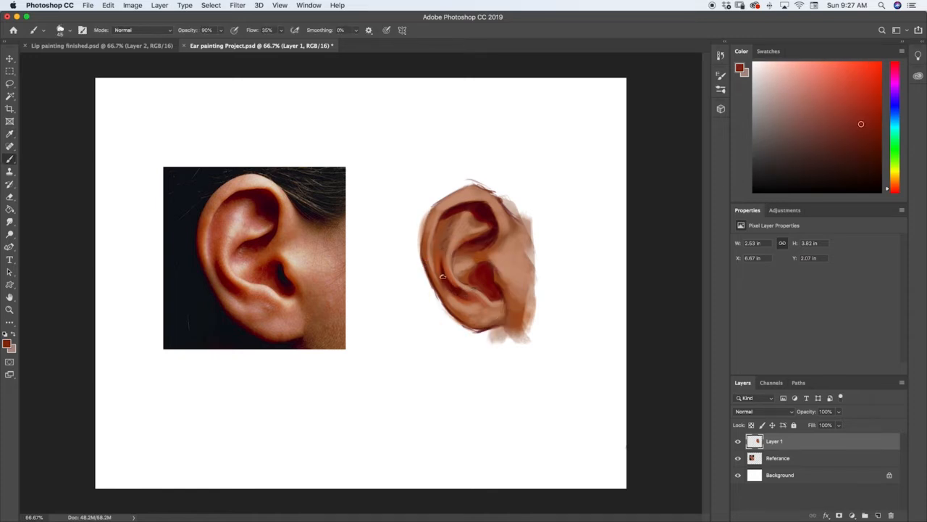
Sample dark red from the painted groove and deepen the shadow along the inner ridge's outer side.
{"action": "key", "text": "i"}
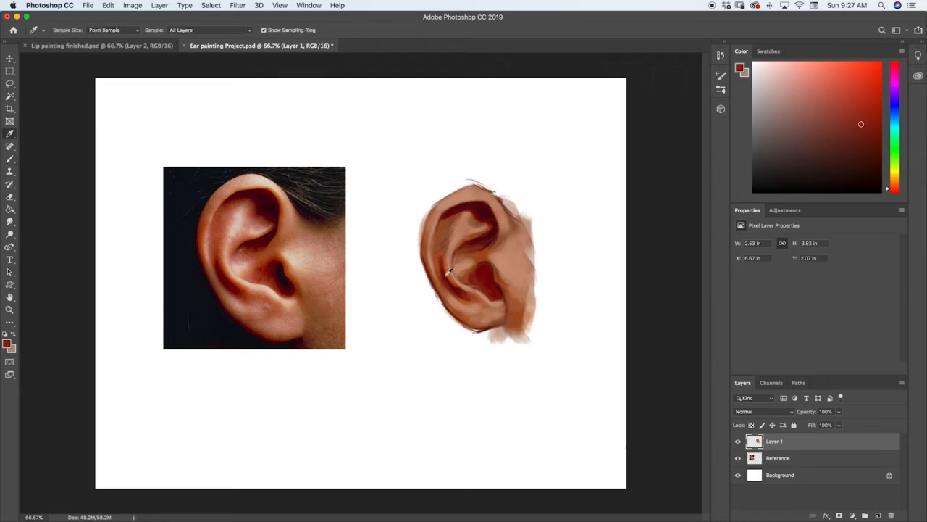
{"action": "left_click", "coordinate": [448, 279]}
{"action": "left_click", "coordinate": [450, 278]}
{"action": "left_click", "coordinate": [451, 279]}
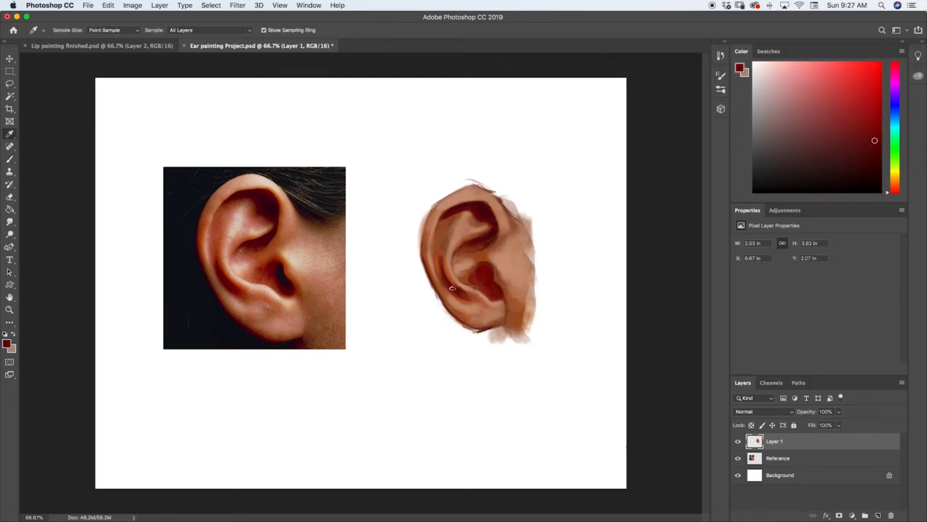
{"action": "key", "text": "b"}
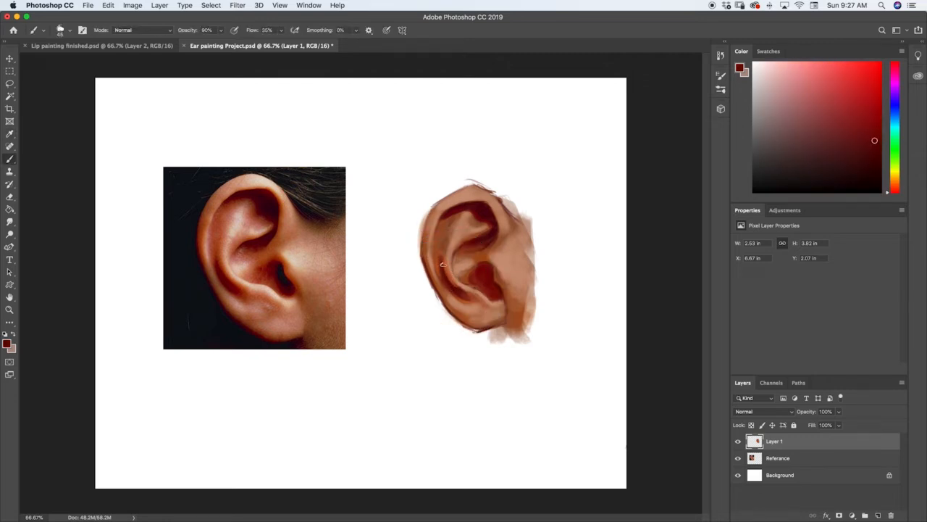
{"action": "left_click_drag", "start_coordinate": [446, 269], "coordinate": [454, 287]}
Sample orange-brown tones from the reference and fill the channel between the outer rim and the inner ridge.
{"action": "key", "text": "i"}
{"action": "left_click", "coordinate": [222, 243]}
{"action": "key", "text": "b"}
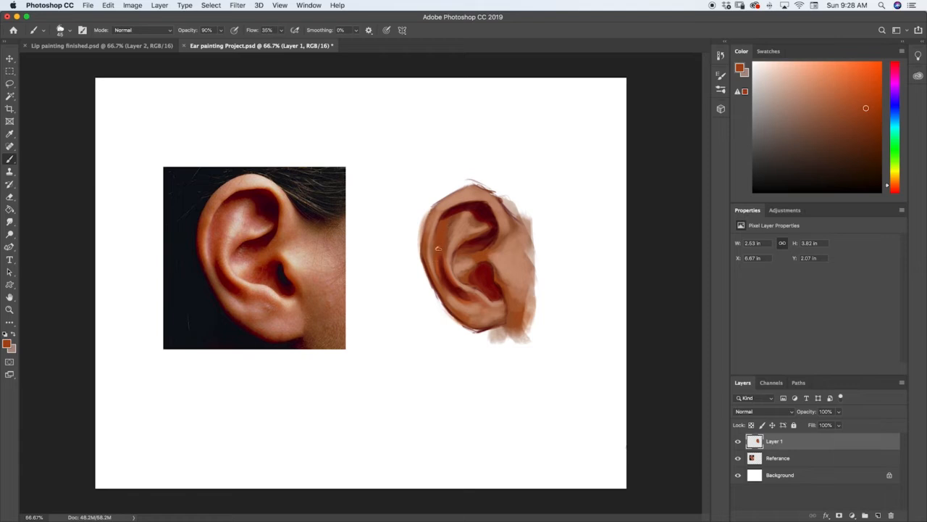
{"action": "left_click", "coordinate": [242, 204], "text": "alt"}
{"action": "left_click", "coordinate": [250, 209], "text": "alt"}
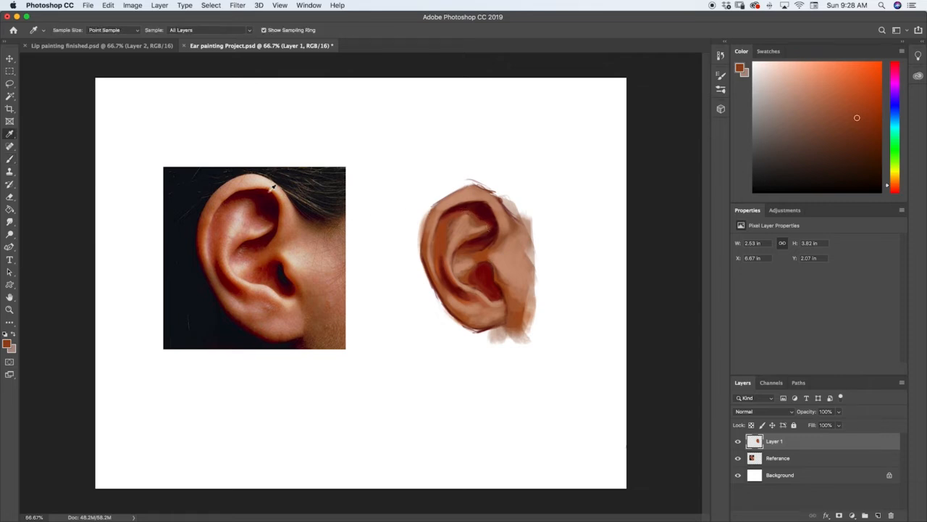
Refine the rim edges with orange and dark red tones sampled from the reference, and paint brown shadow below the earlobe.
{"action": "left_click", "coordinate": [272, 186], "text": "alt"}
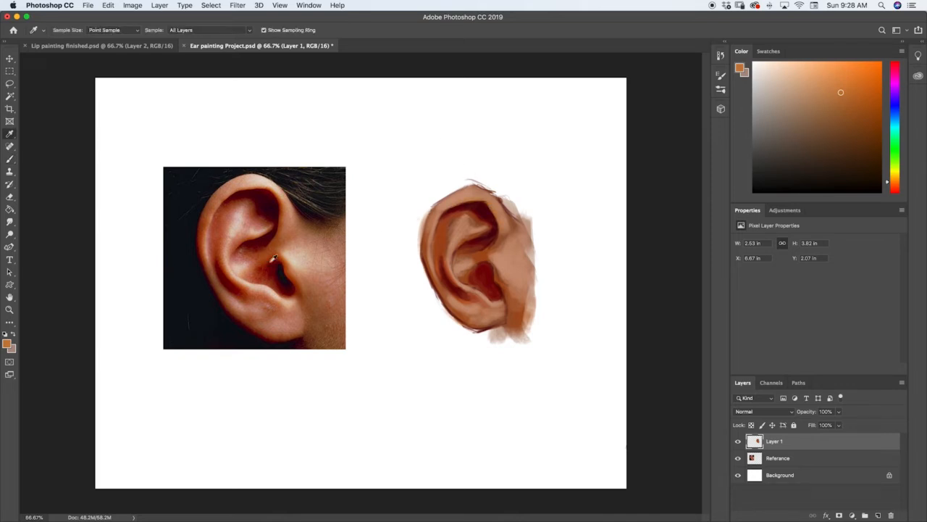
{"action": "left_click", "coordinate": [224, 268], "text": "alt"}
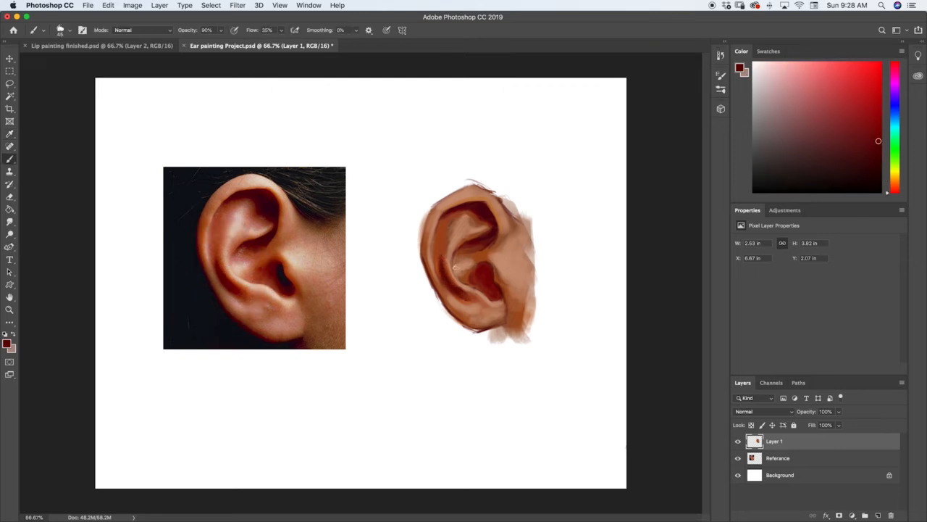
{"action": "left_click", "coordinate": [199, 242], "text": "alt"}
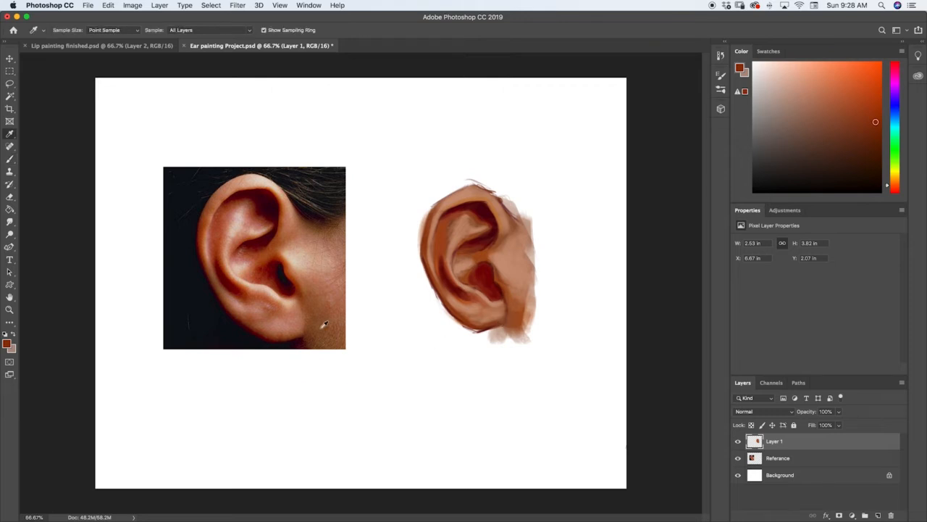
{"action": "left_click", "coordinate": [319, 335], "text": "alt"}
{"action": "mouse_move", "coordinate": [509, 326]}
{"action": "left_mouse_down"}
{"action": "mouse_move", "coordinate": [514, 314]}
{"action": "mouse_move", "coordinate": [518, 330]}
{"action": "left_mouse_up"}
Sample light and pinkish skin tones from the reference and paint highlights on the upper inner fold and the bowl.
{"action": "left_click", "coordinate": [243, 268], "text": "alt"}
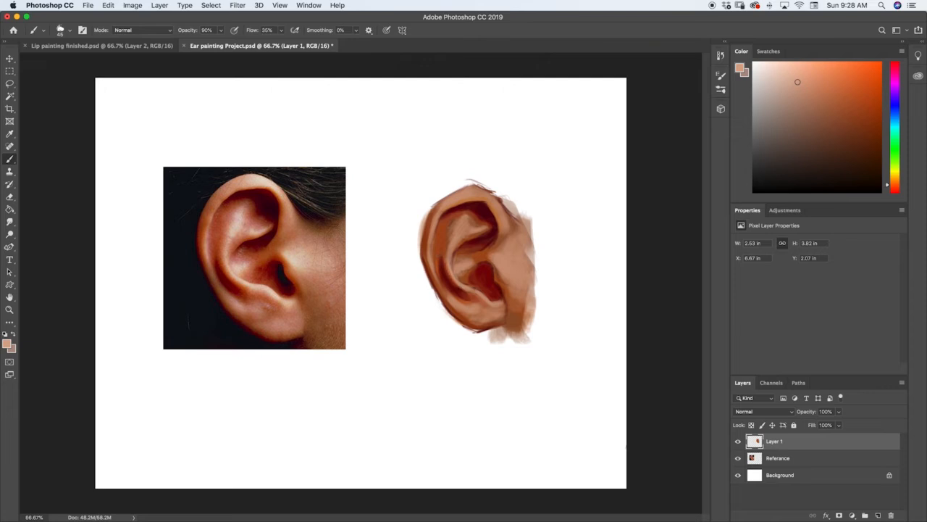
{"action": "left_click", "coordinate": [232, 215], "text": "alt"}
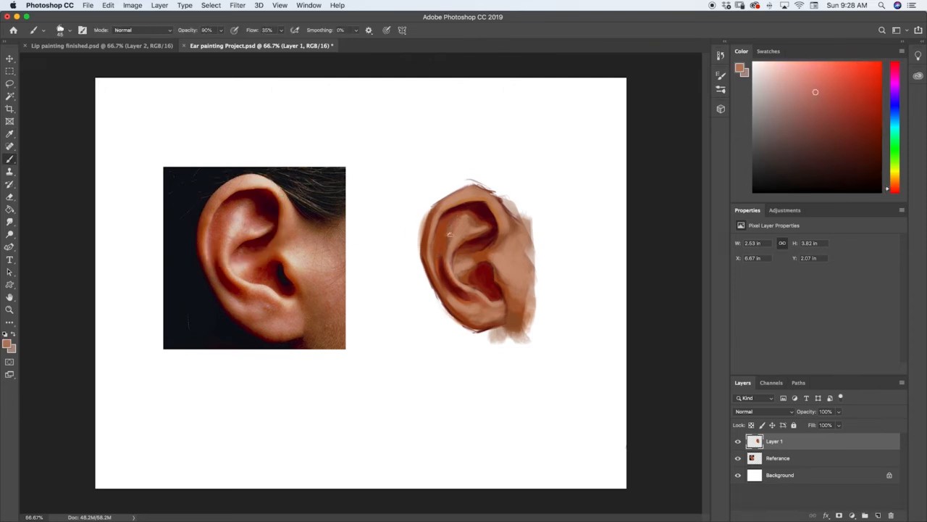
{"action": "left_click", "coordinate": [300, 215], "text": "alt"}
{"action": "mouse_move", "coordinate": [242, 211]}
{"action": "left_mouse_down"}
{"action": "mouse_move", "coordinate": [255, 218]}
{"action": "mouse_move", "coordinate": [242, 231]}
{"action": "left_mouse_up"}
{"action": "left_click_drag", "start_coordinate": [239, 253], "coordinate": [241, 253]}
{"action": "left_click_drag", "start_coordinate": [246, 268], "coordinate": [250, 268]}
{"action": "left_click", "coordinate": [473, 253], "text": "alt"}
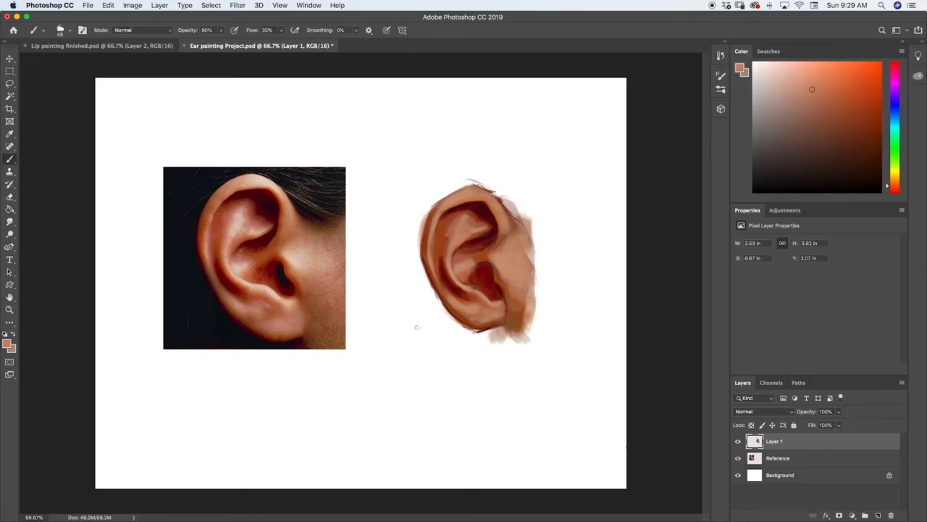
Sample brown and dark red tones and refine the upper hollow's front edge where it meets the rim.
{"action": "left_click", "coordinate": [279, 236], "text": "alt"}
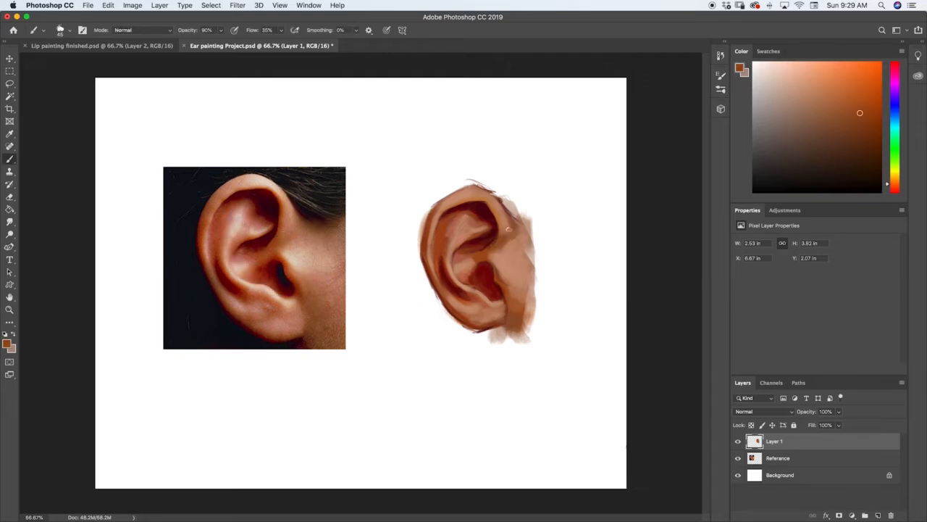
{"action": "left_click", "coordinate": [270, 185], "text": "alt"}
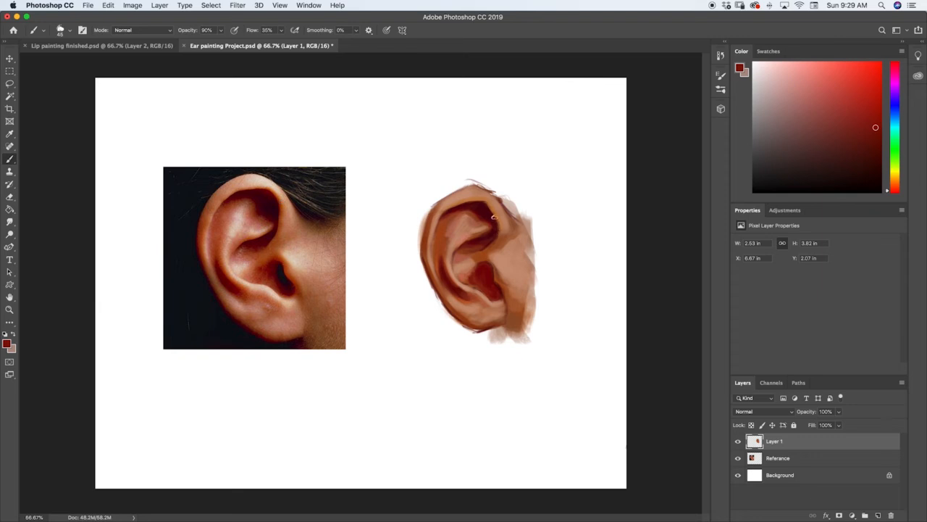
{"action": "left_click_drag", "start_coordinate": [488, 208], "coordinate": [482, 203]}
{"action": "left_click", "coordinate": [483, 208], "text": "alt"}
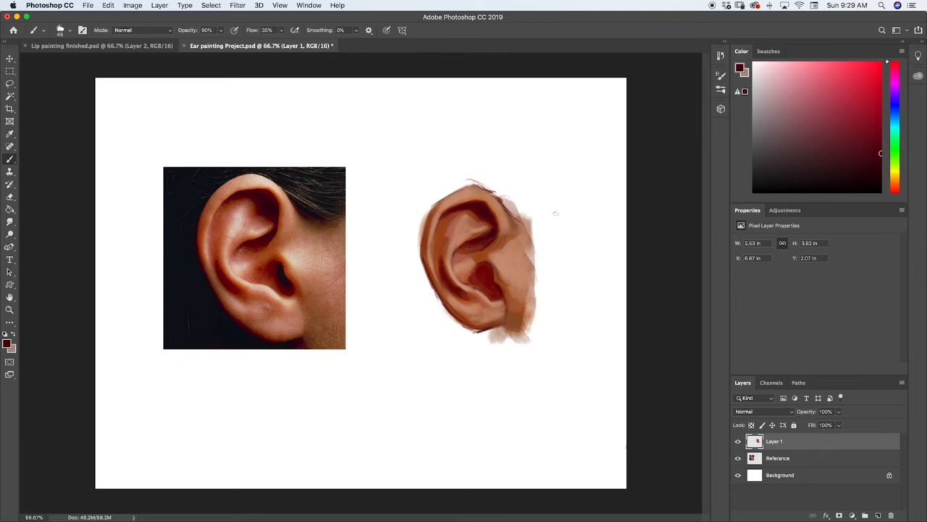
Paint the earlobe's lower edge and its junction with the cheek using pinkish, dark red and tan tones sampled from the reference.
{"action": "left_click", "coordinate": [287, 315], "text": "alt"}
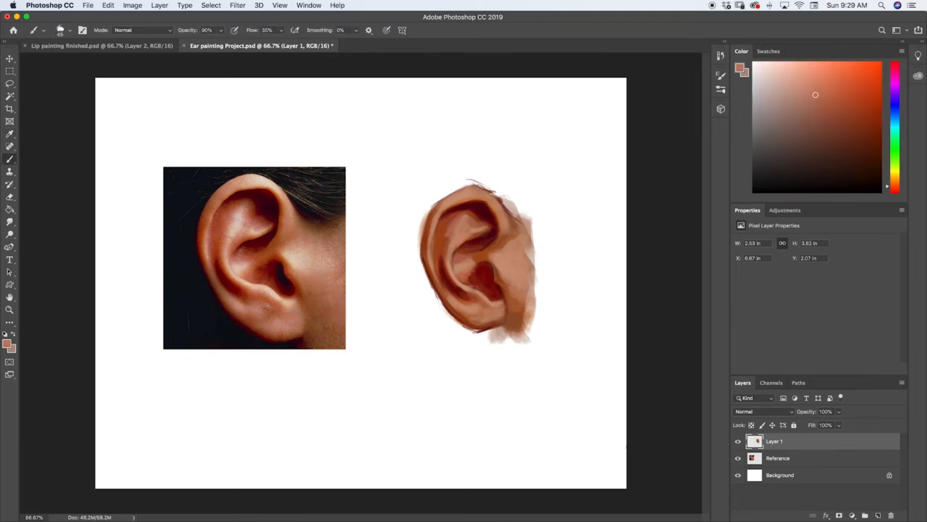
{"action": "left_click", "coordinate": [276, 335], "text": "alt"}
{"action": "left_click", "coordinate": [268, 332], "text": "alt"}
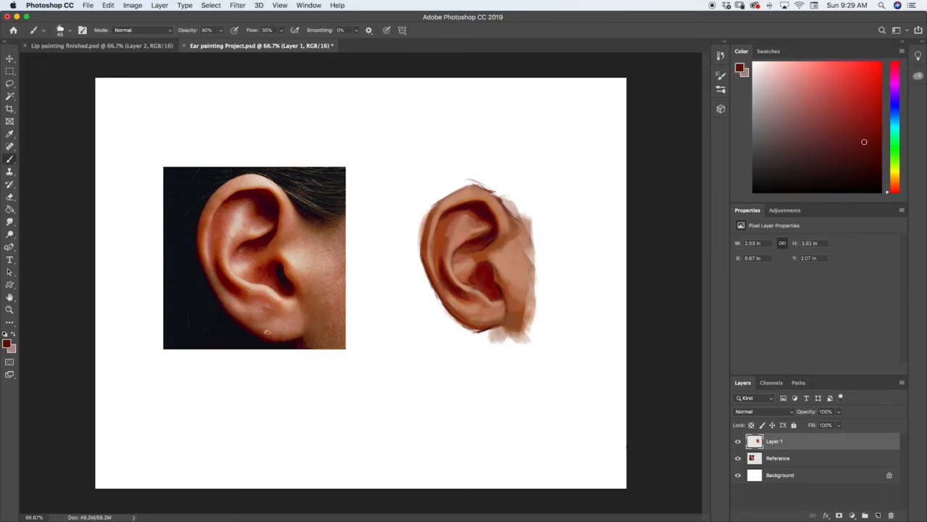
{"action": "mouse_move", "coordinate": [460, 319]}
{"action": "left_mouse_down"}
{"action": "mouse_move", "coordinate": [507, 320]}
{"action": "mouse_move", "coordinate": [498, 323]}
{"action": "mouse_move", "coordinate": [505, 319]}
{"action": "mouse_move", "coordinate": [452, 256]}
{"action": "mouse_move", "coordinate": [311, 302]}
{"action": "mouse_move", "coordinate": [525, 310]}
{"action": "left_mouse_up"}
{"action": "left_click", "coordinate": [307, 306], "text": "alt"}
{"action": "left_click", "coordinate": [503, 309], "text": "alt"}
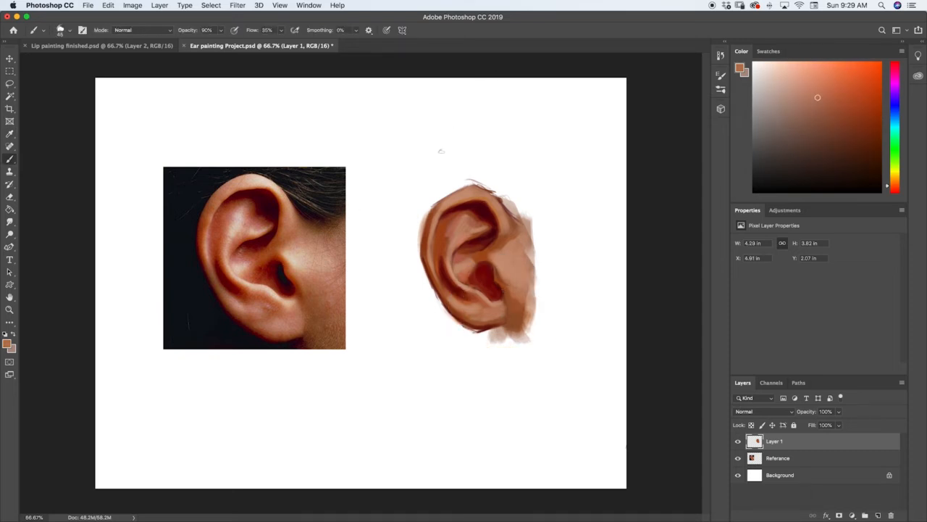
Sample muted red and reddish-brown from the reference ear's rim channel and paint them into the matching channel.
{"action": "key", "text": "i"}
{"action": "left_click", "coordinate": [212, 234]}
{"action": "key", "text": "b"}
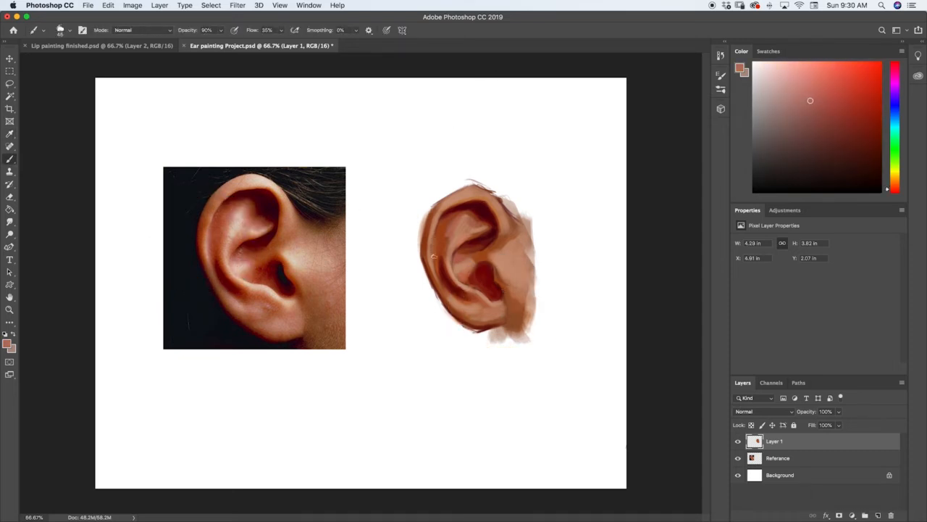
{"action": "key", "text": "i"}
{"action": "left_click", "coordinate": [219, 232]}
{"action": "key", "text": "b"}
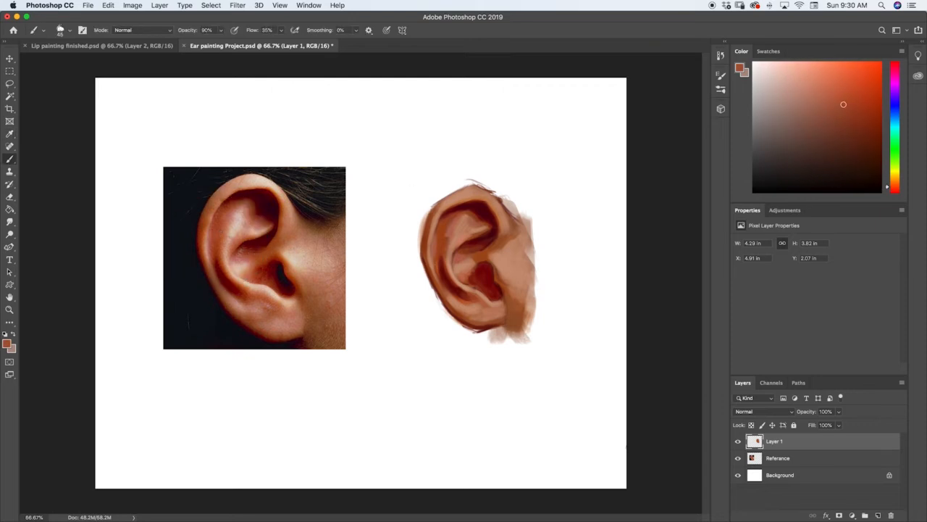
Blend the upper inner fold into the surrounding shadows with skin and brown tones sampled from the painting.
{"action": "left_click", "coordinate": [447, 233], "text": "alt"}
{"action": "left_click", "coordinate": [478, 221], "text": "alt"}
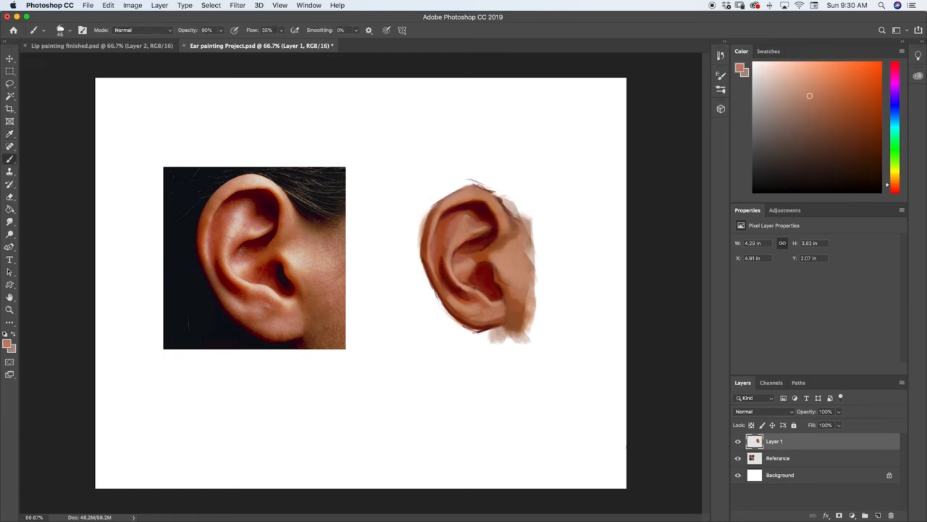
{"action": "left_click", "coordinate": [474, 234], "text": "alt"}
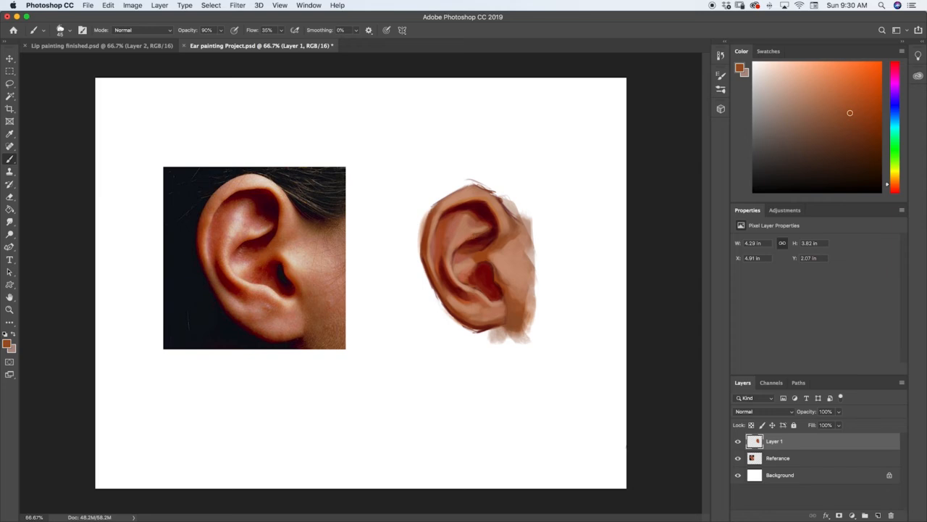
{"action": "left_click", "coordinate": [492, 223], "text": "alt"}
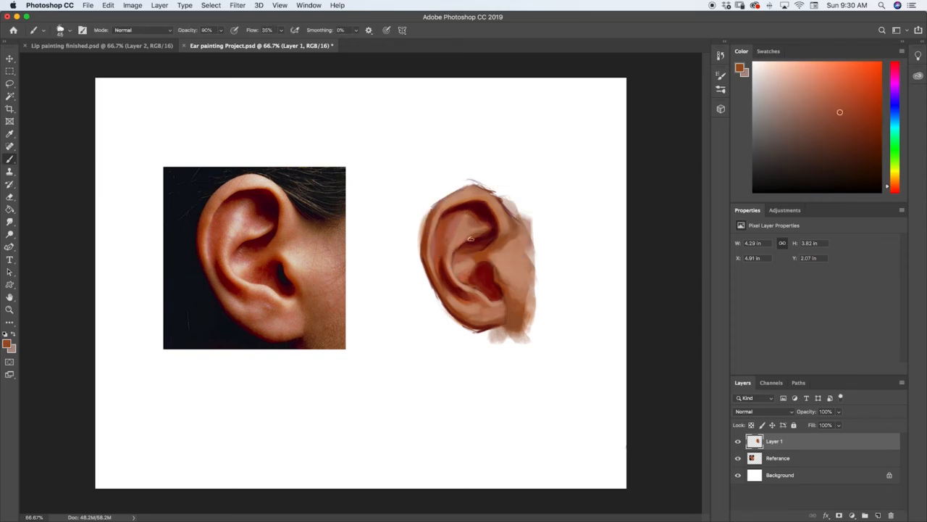
{"action": "left_click", "coordinate": [478, 230], "text": "alt"}
{"action": "left_click", "coordinate": [468, 236], "text": "alt"}
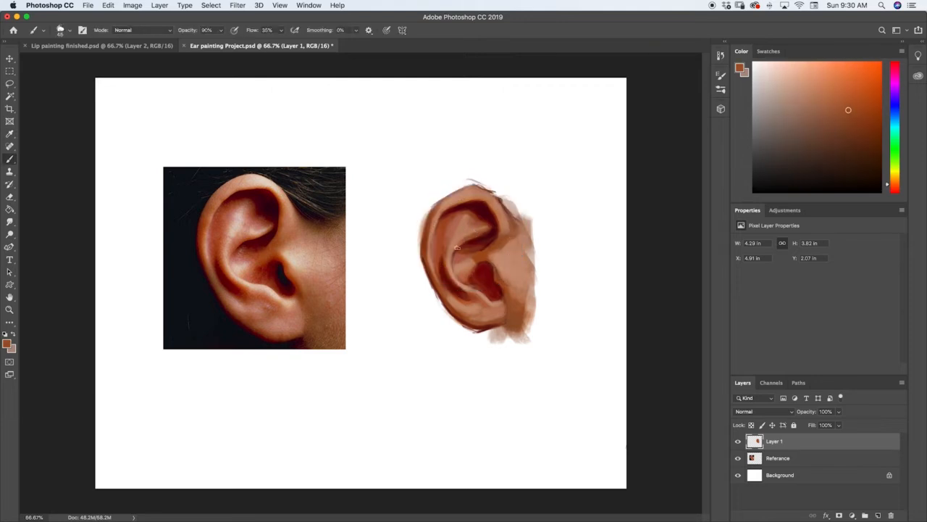
Blend the inner ridge and bowl edge with sampled orange and brown tones, using a brush size of 25.
{"action": "left_click", "coordinate": [458, 245], "text": "alt"}
{"action": "left_click", "coordinate": [470, 269], "text": "alt"}
{"action": "left_click", "coordinate": [231, 279], "text": "alt"}
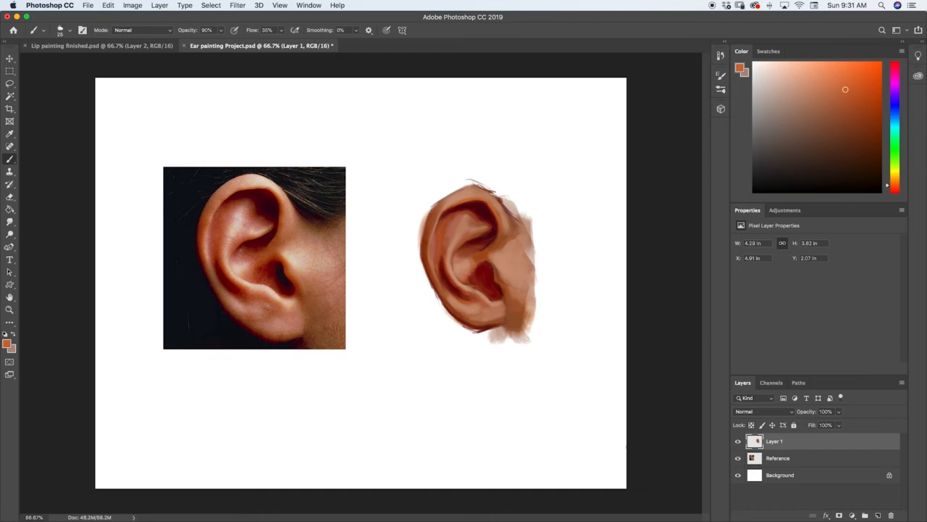
{"action": "left_click", "coordinate": [257, 273], "text": "alt"}
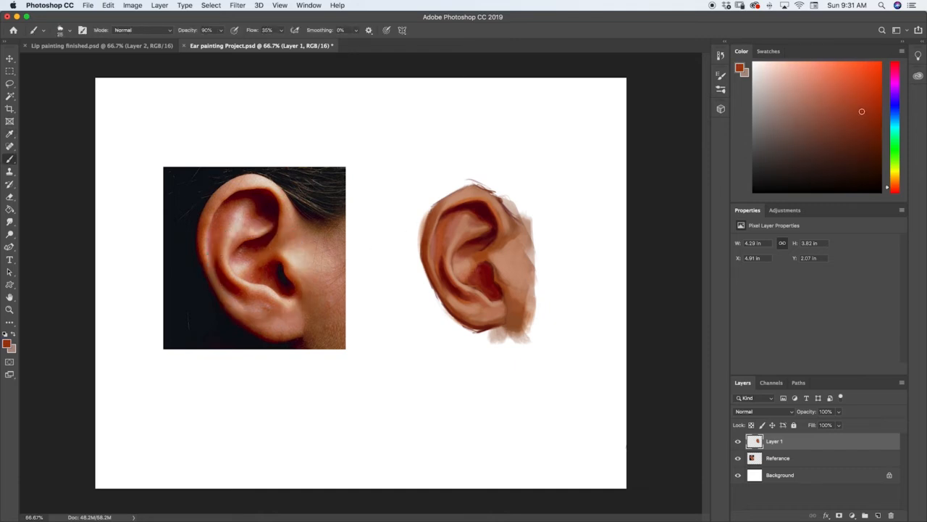
Enlarge the brush to 60 and blend the ear canal shadow smoothly into the bowl with sampled reddish-brown tones.
{"action": "left_click", "coordinate": [252, 273], "text": "alt"}
{"action": "left_click", "coordinate": [472, 280], "text": "alt"}
{"action": "left_click", "coordinate": [468, 274], "text": "alt"}
{"action": "key", "text": "alt"}
{"action": "left_click", "coordinate": [478, 277], "text": "alt"}
{"action": "left_click", "coordinate": [483, 262], "text": "alt"}
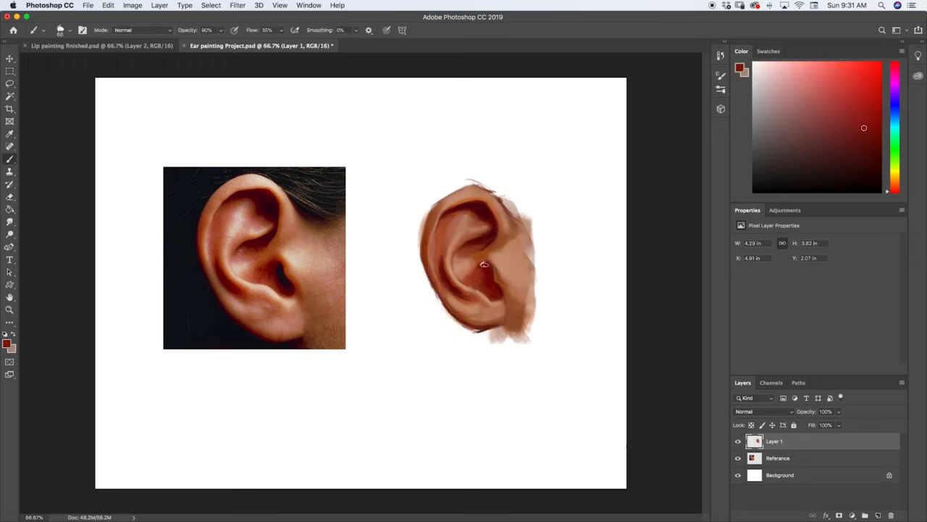
Blend the ear bowl and the canal's lower edge with red and skin tones sampled from the painting and reference.
{"action": "left_click", "coordinate": [480, 262], "text": "alt"}
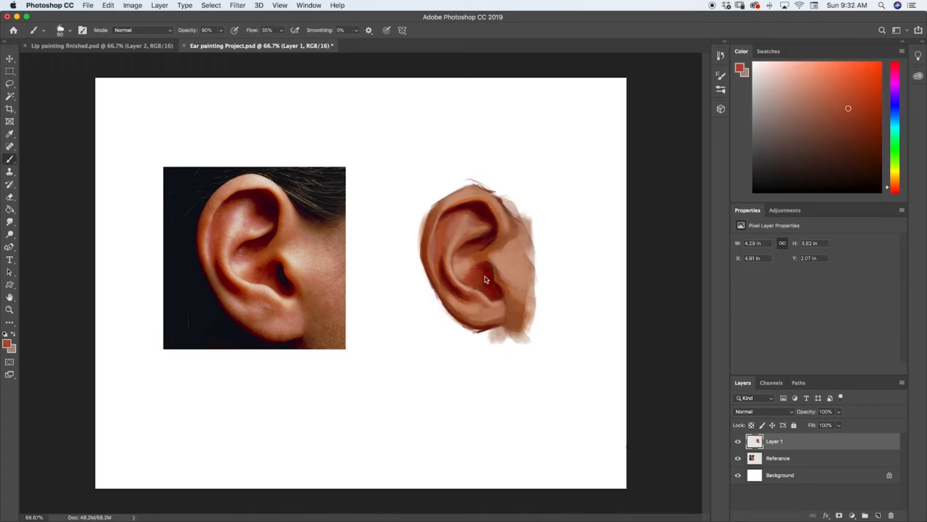
{"action": "left_click", "coordinate": [479, 282], "text": "alt"}
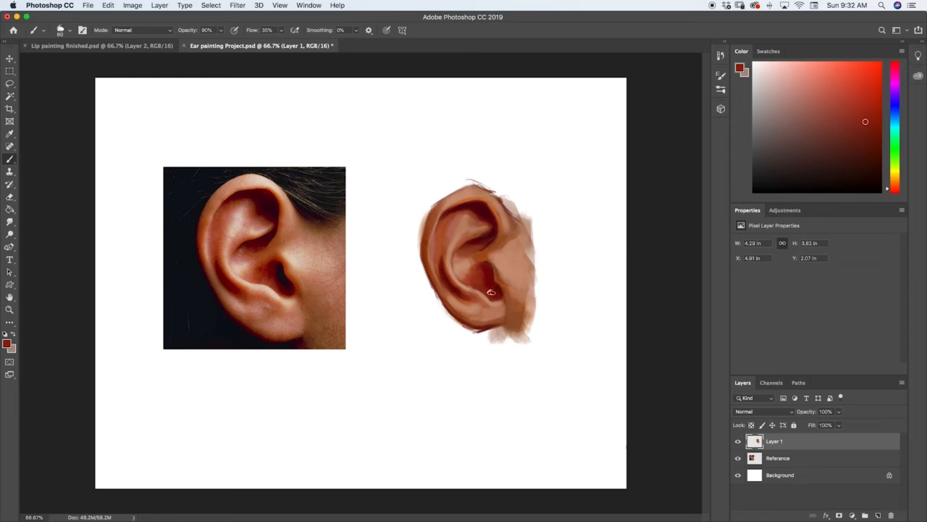
{"action": "left_click", "coordinate": [488, 292], "text": "alt"}
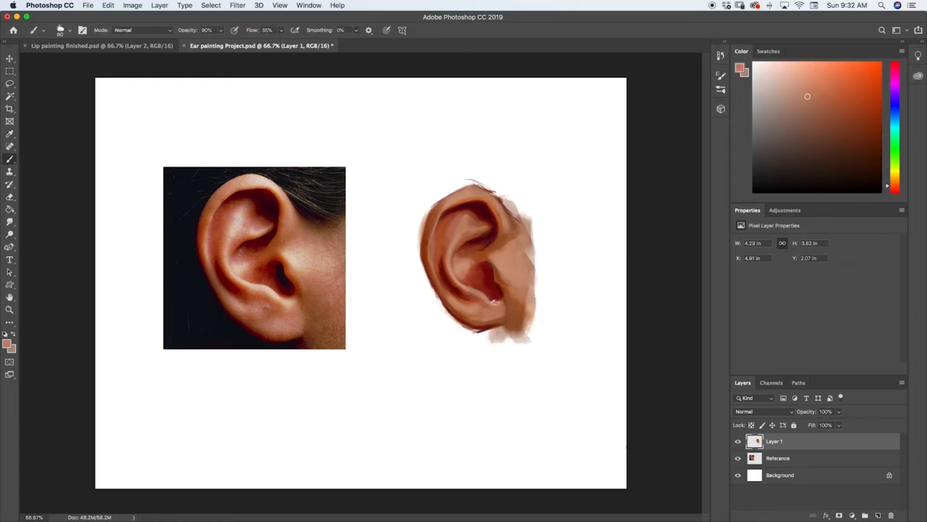
{"action": "left_click", "coordinate": [268, 292], "text": "alt"}
{"action": "left_click", "coordinate": [253, 254], "text": "alt"}
Blend the front of the upper rim into the adjoining cheek with orange-brown skin tones sampled from the painting.
{"action": "key", "text": "i"}
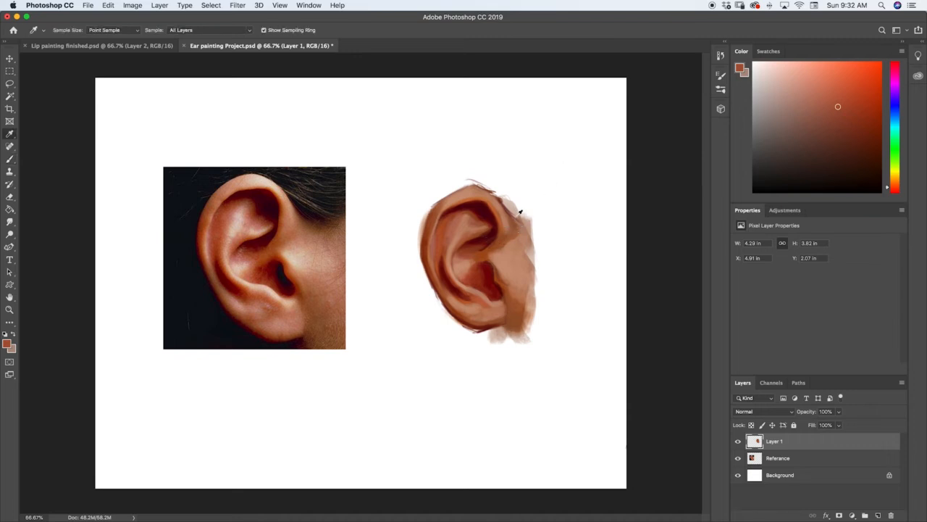
{"action": "left_click", "coordinate": [508, 231]}
{"action": "key", "text": "b"}
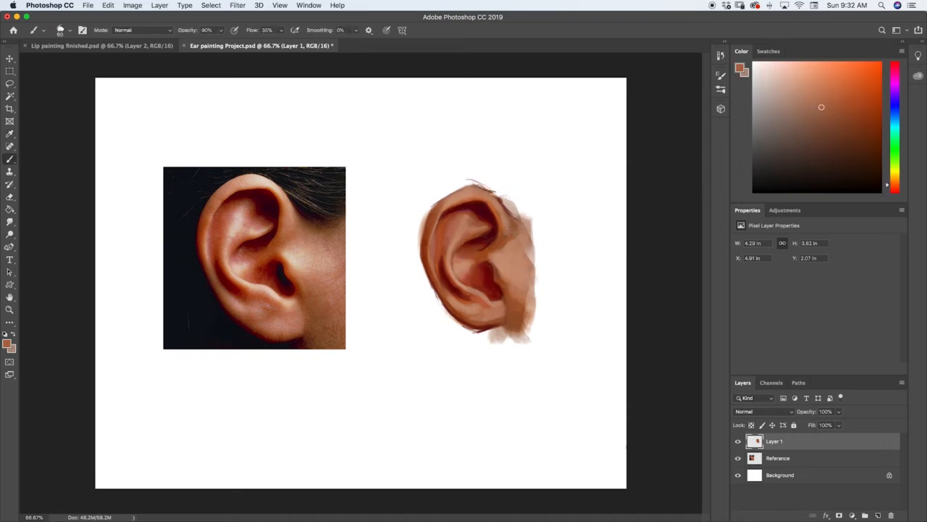
{"action": "left_click", "coordinate": [509, 229], "text": "alt"}
{"action": "left_click", "coordinate": [519, 231], "text": "alt"}
{"action": "left_click", "coordinate": [498, 247], "text": "alt"}
Smooth the cheek skin beside and below the tragus with neighbouring tones sampled from the painting.
{"action": "left_click", "coordinate": [518, 282], "text": "alt"}
{"action": "left_click", "coordinate": [516, 292], "text": "alt"}
{"action": "left_click", "coordinate": [507, 295], "text": "alt"}
{"action": "left_click", "coordinate": [515, 299], "text": "alt"}
Refine the tragus edge beside the ear canal with sampled brown and lighter skin tones.
{"action": "key", "text": "alt"}
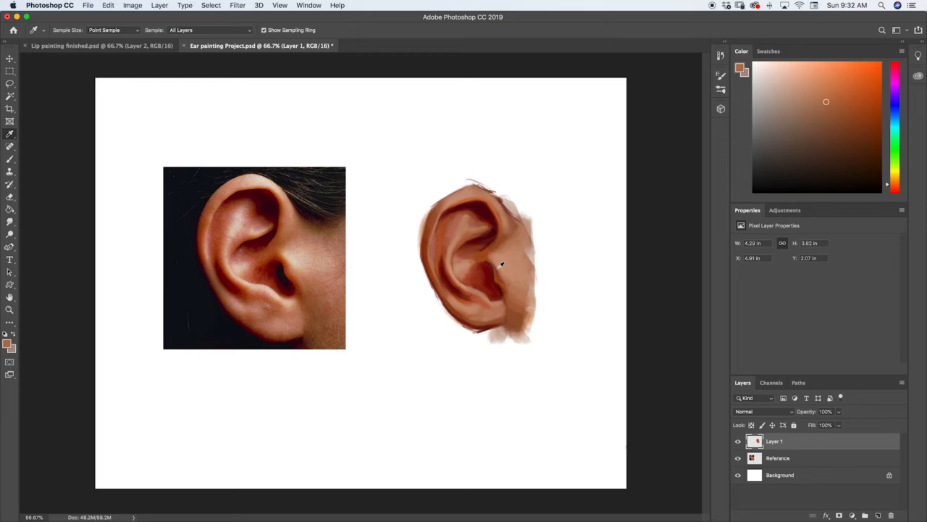
{"action": "left_click", "coordinate": [500, 266], "text": "alt"}
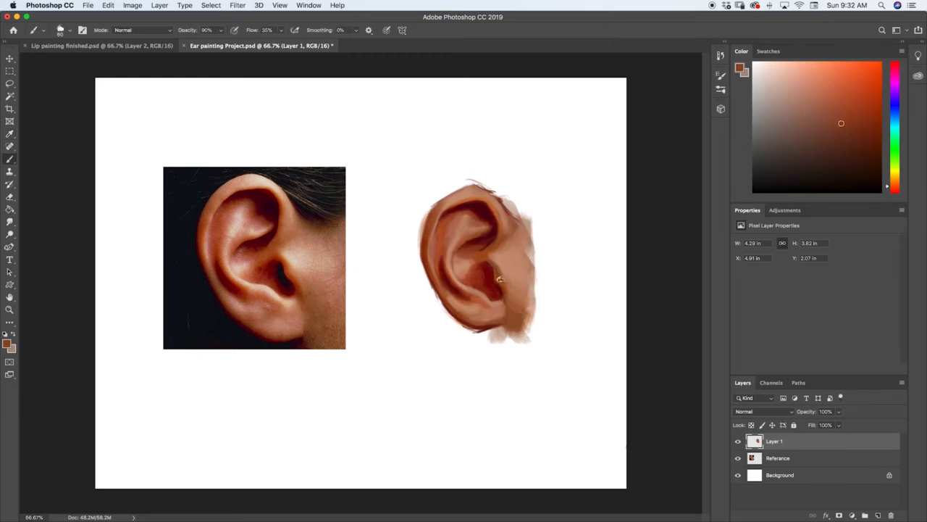
{"action": "left_click", "coordinate": [329, 276], "text": "alt"}
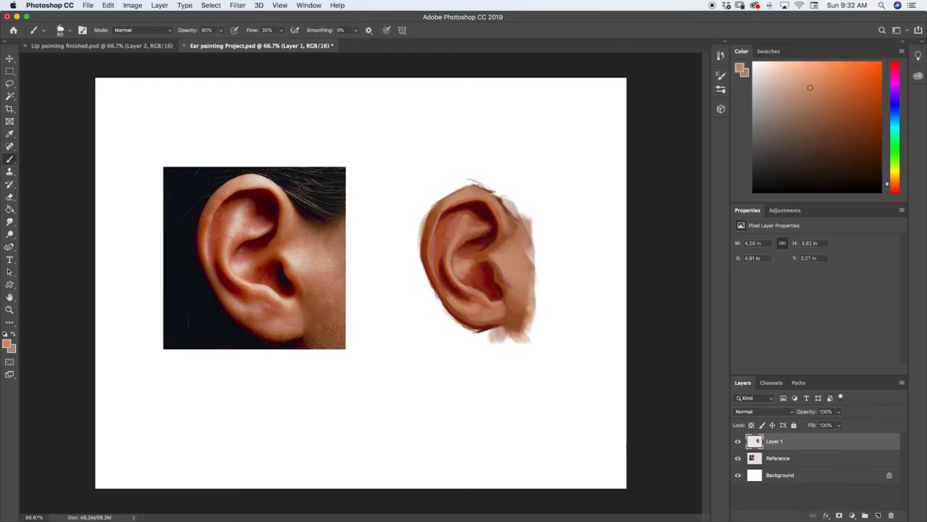
{"action": "left_click", "coordinate": [499, 267], "text": "alt"}
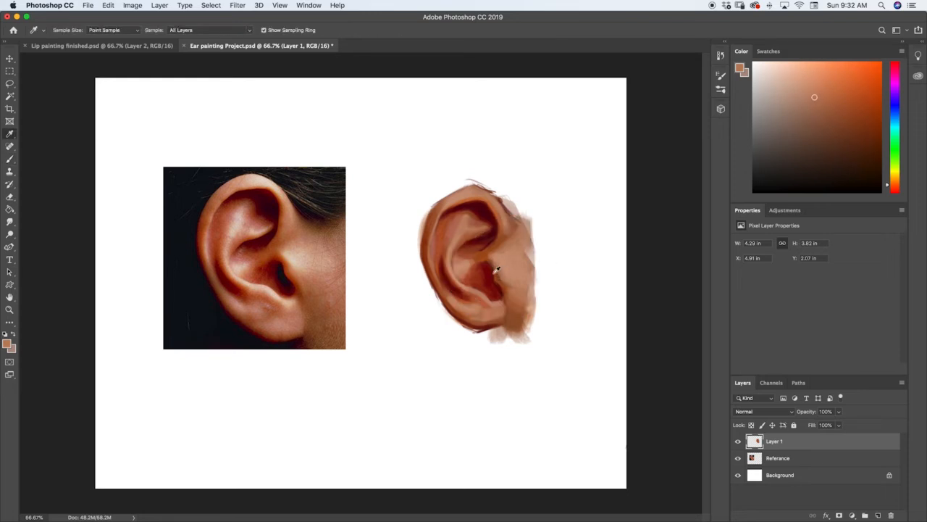
{"action": "left_click", "coordinate": [499, 275], "text": "alt"}
{"action": "left_click_drag", "start_coordinate": [499, 274], "coordinate": [286, 273]}
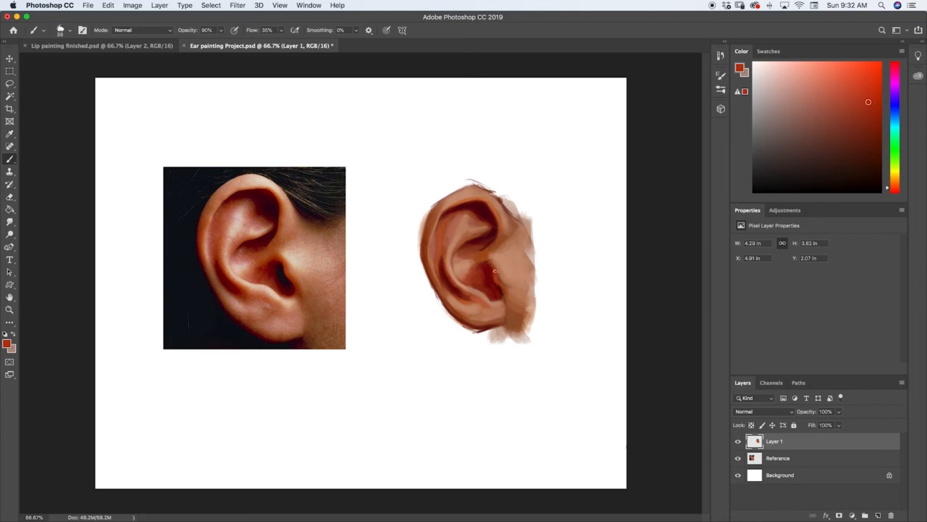
Paint the notch above the ear canal with reddish-brown, orange and peach tones sampled from the reference, using a brush size of 35.
{"action": "left_click", "coordinate": [292, 271], "text": "alt"}
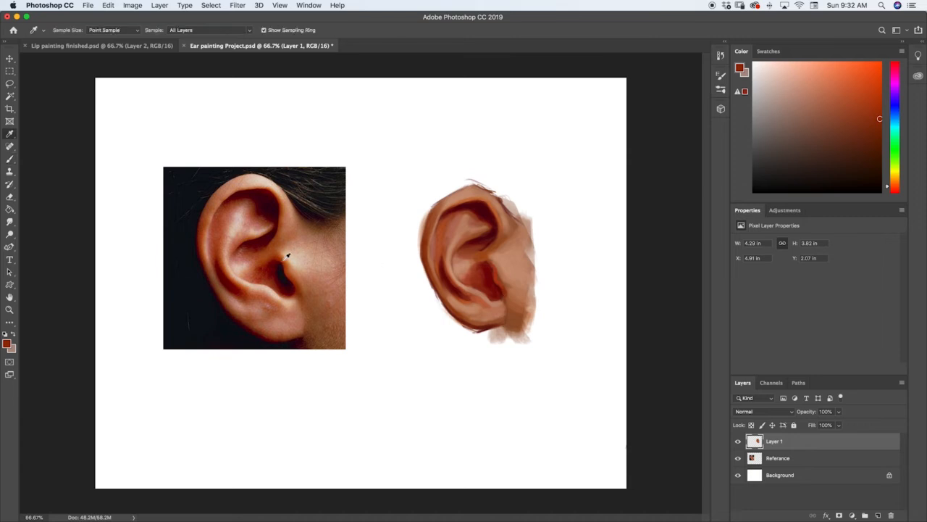
{"action": "left_click", "coordinate": [285, 259], "text": "alt"}
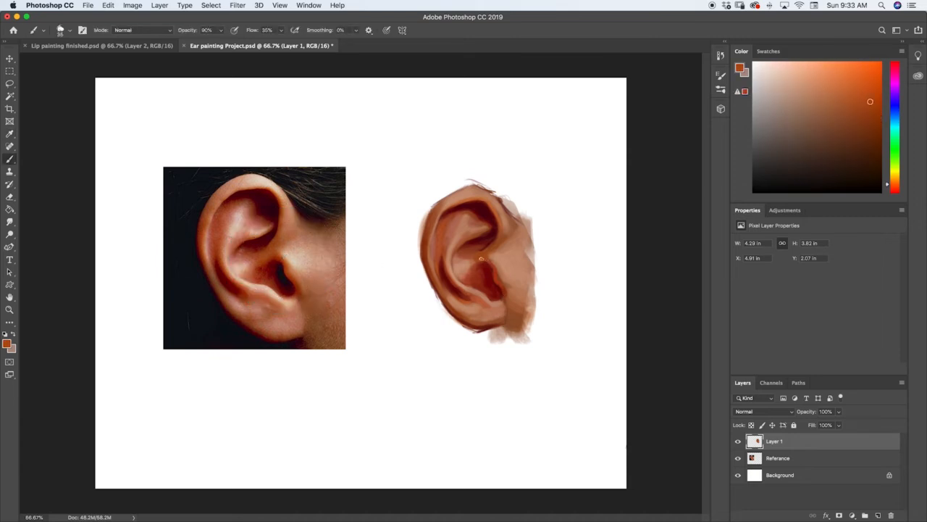
{"action": "left_click", "coordinate": [271, 258], "text": "alt"}
{"action": "left_click", "coordinate": [296, 247], "text": "alt"}
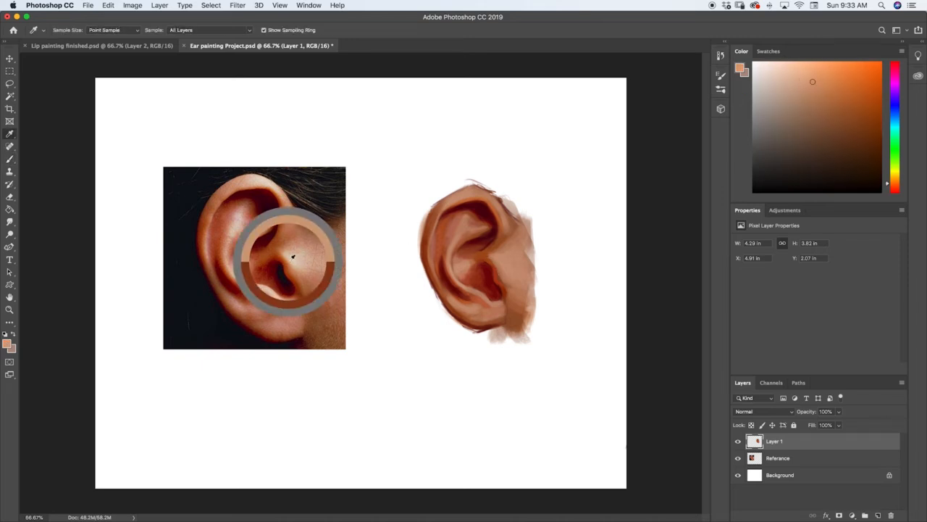
{"action": "left_click", "coordinate": [504, 259], "text": "alt"}
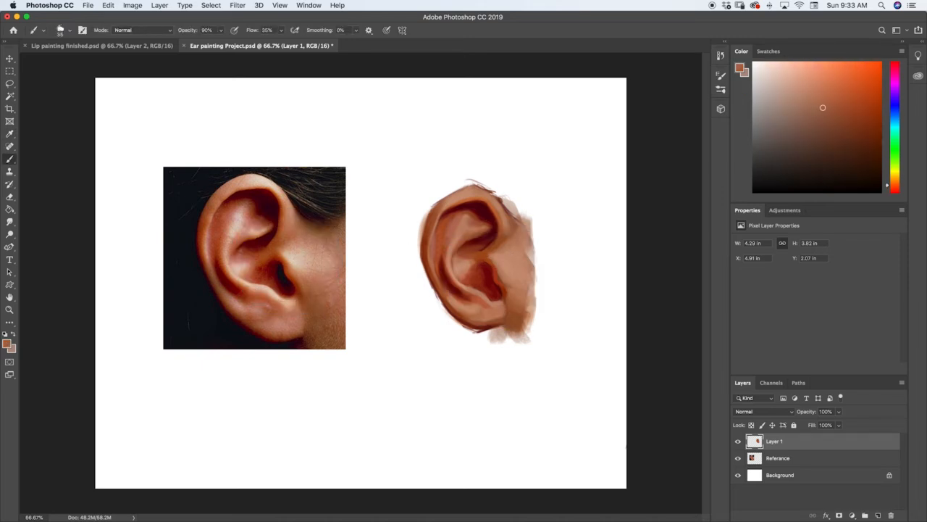
Blend the tragus and its canal edge with skin, red and brown tones sampled from the reference and painting.
{"action": "left_click", "coordinate": [304, 260], "text": "alt"}
{"action": "left_click", "coordinate": [502, 269], "text": "alt"}
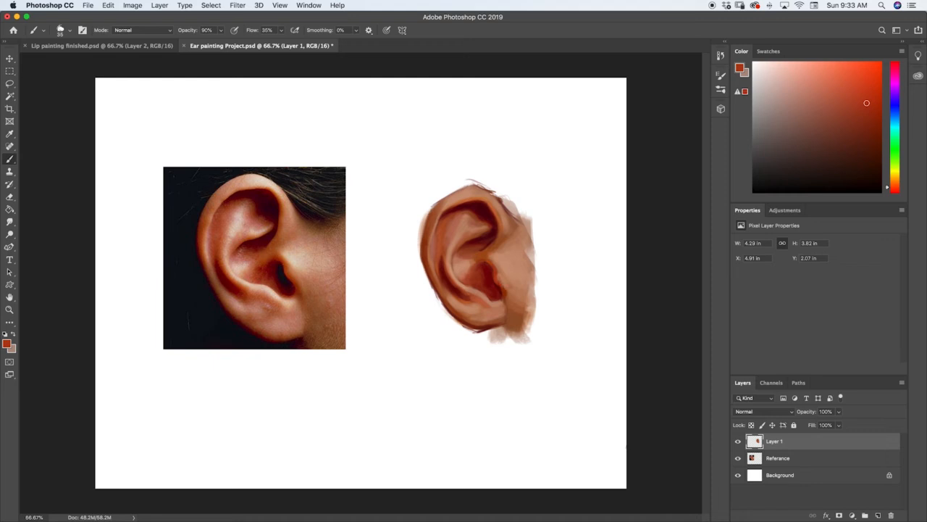
{"action": "left_click", "coordinate": [500, 278], "text": "alt"}
{"action": "left_click", "coordinate": [453, 300], "text": "alt"}
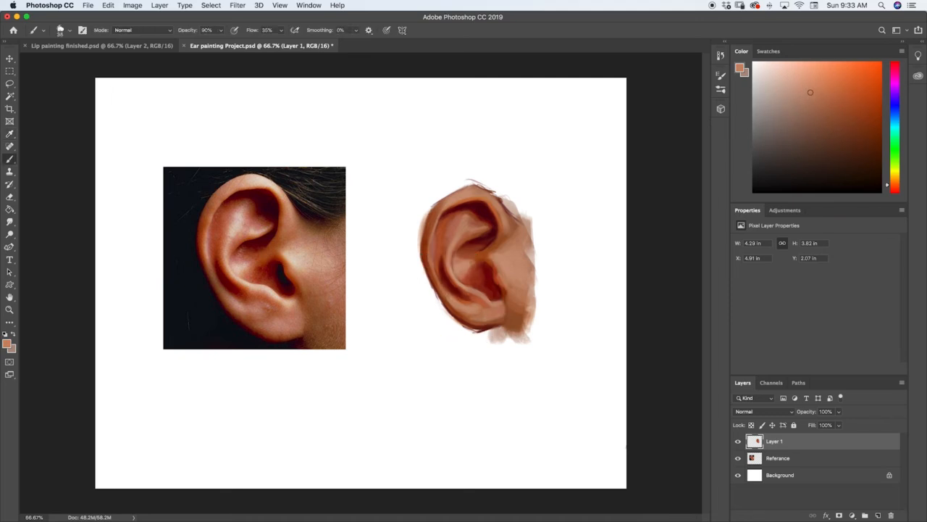
{"action": "left_click", "coordinate": [282, 331], "text": "alt"}
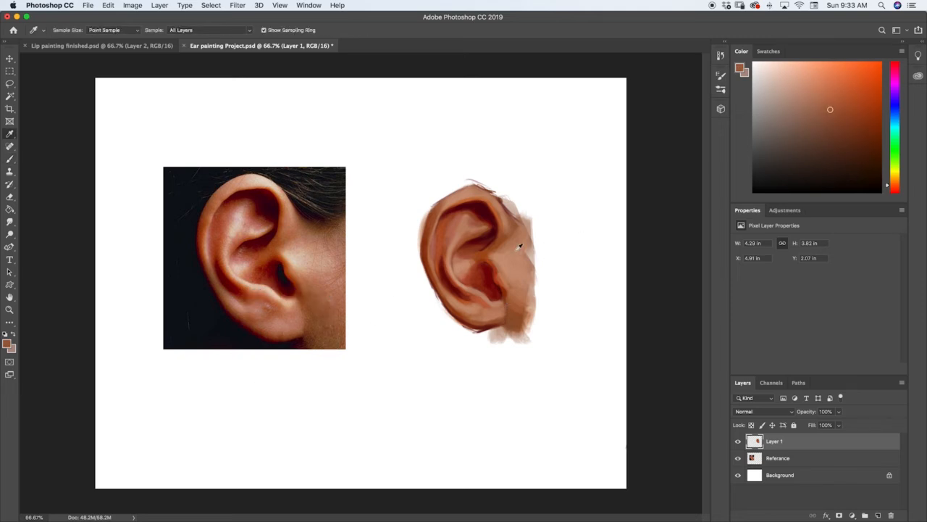
{"action": "left_click", "coordinate": [502, 289], "text": "alt"}
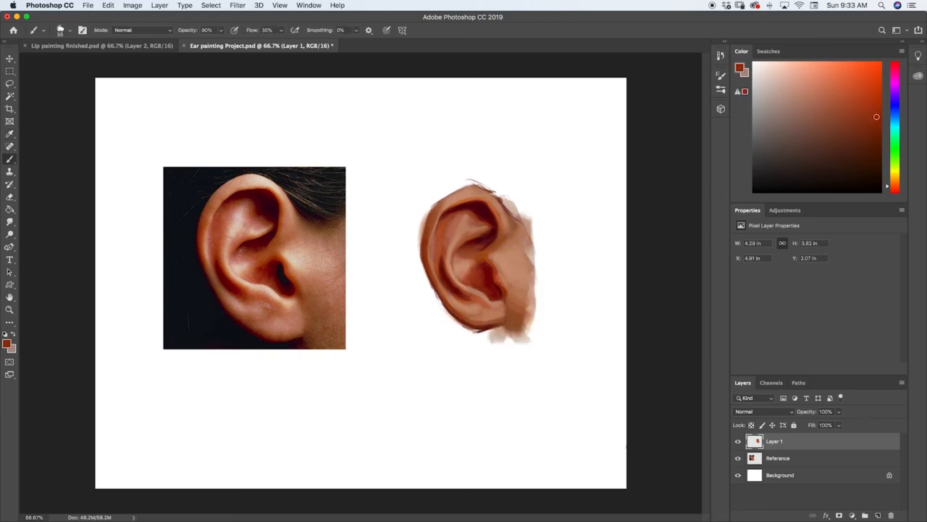
{"action": "left_click", "coordinate": [487, 254], "text": "alt"}
Paint the deepest shadow of the ear canal with near-black and dark maroon tones sampled from the reference.
{"action": "key", "text": "i"}
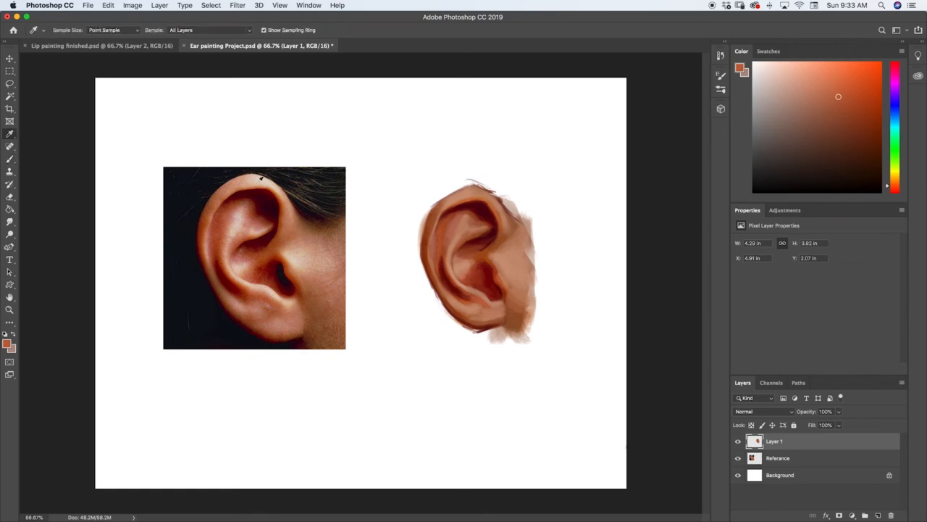
{"action": "left_click_drag", "start_coordinate": [269, 203], "coordinate": [270, 204]}
{"action": "key", "text": "b"}
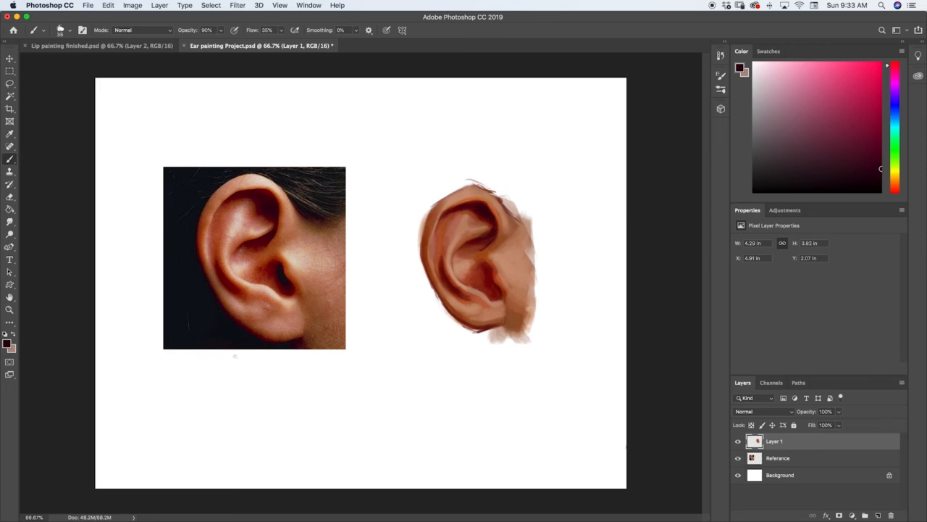
{"action": "left_click", "coordinate": [290, 265], "text": "alt"}
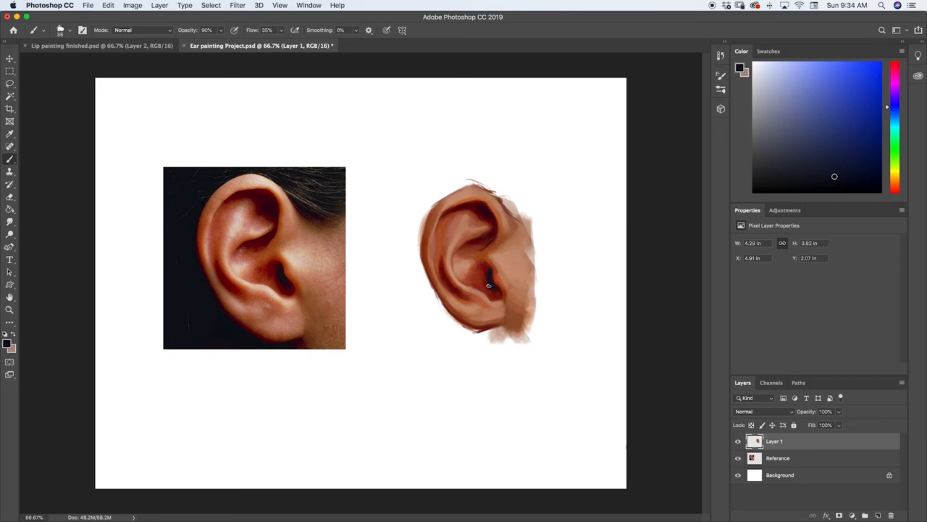
{"action": "left_click", "coordinate": [283, 285], "text": "alt"}
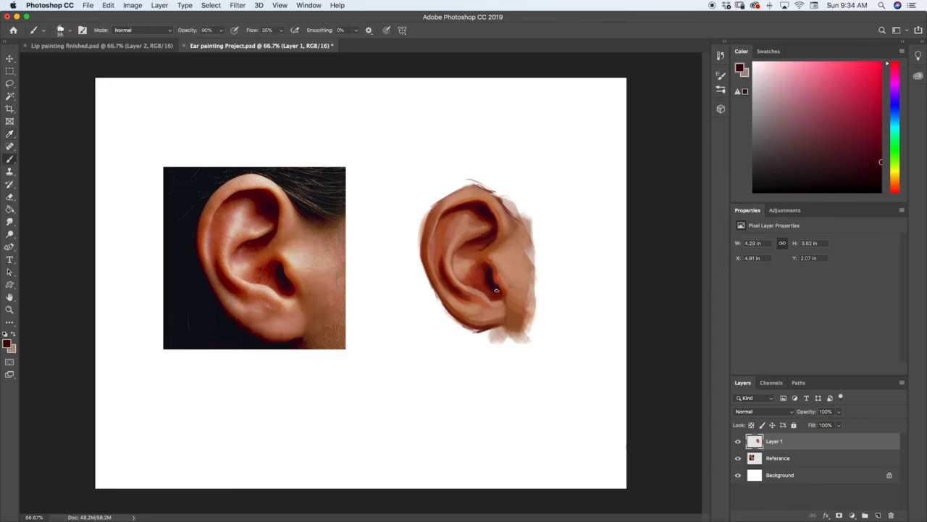
Soften the dark ear canal into the surrounding bowl with dark red and reddish-brown tones sampled from the reference.
{"action": "left_click", "coordinate": [282, 273], "text": "alt"}
{"action": "left_click", "coordinate": [281, 258], "text": "alt"}
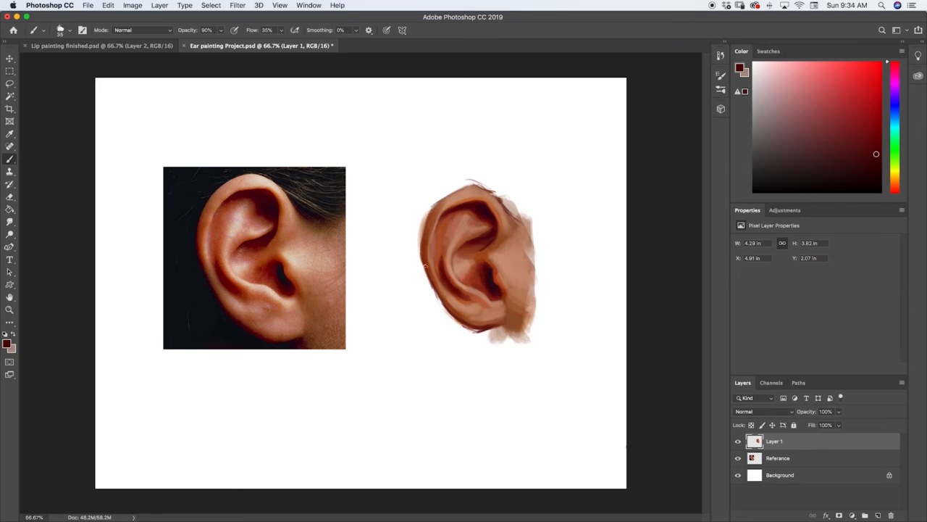
{"action": "left_click", "coordinate": [288, 294], "text": "alt"}
{"action": "left_click", "coordinate": [275, 280], "text": "alt"}
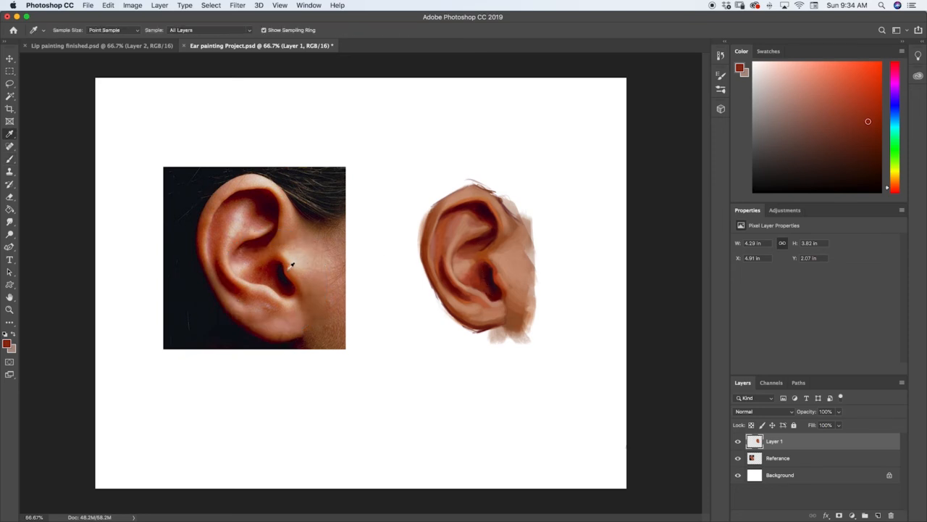
{"action": "left_click", "coordinate": [278, 267], "text": "alt"}
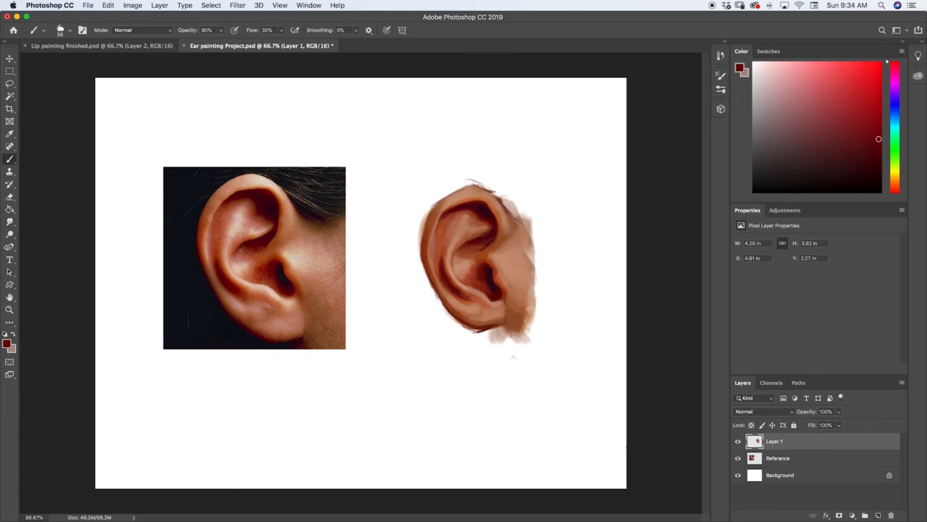
Clean up the ear's outer contour by erasing stray strokes around the rim and below the lobe.
{"action": "key", "text": "e"}
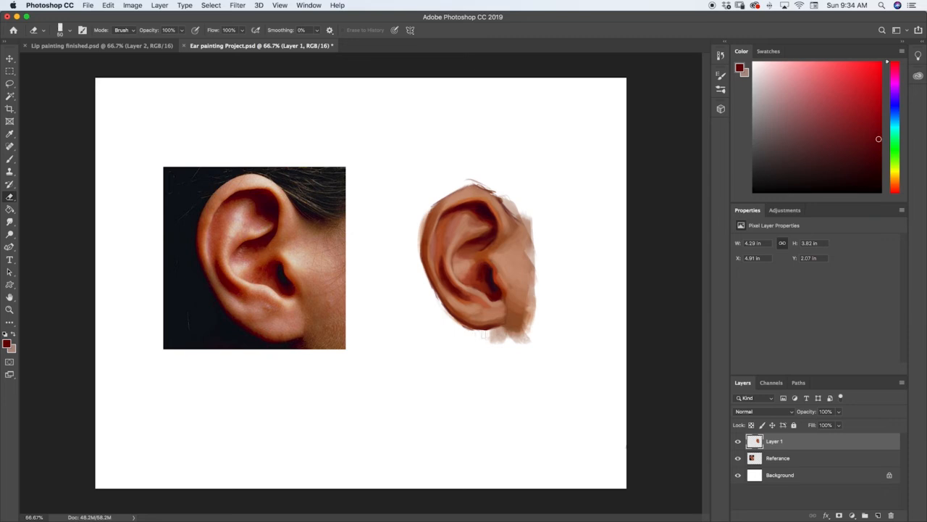
{"action": "key", "text": "b"}
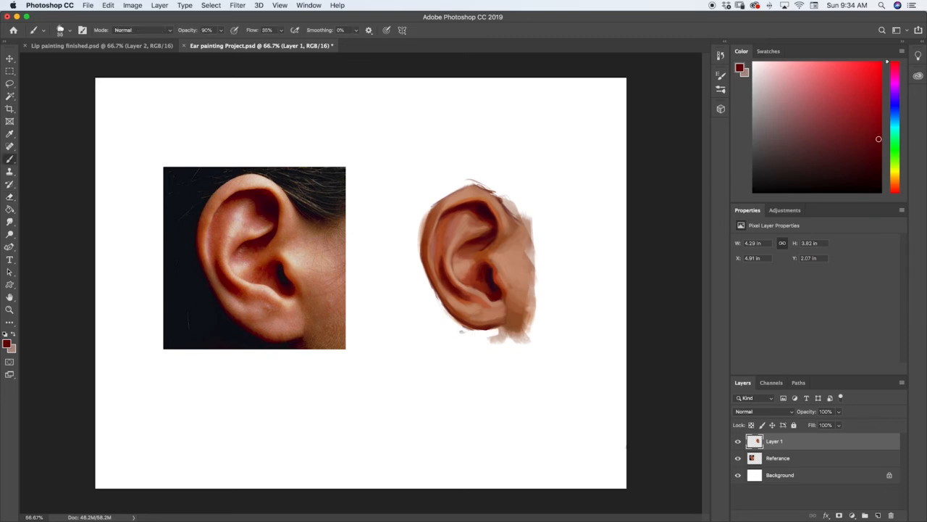
{"action": "key", "text": "e"}
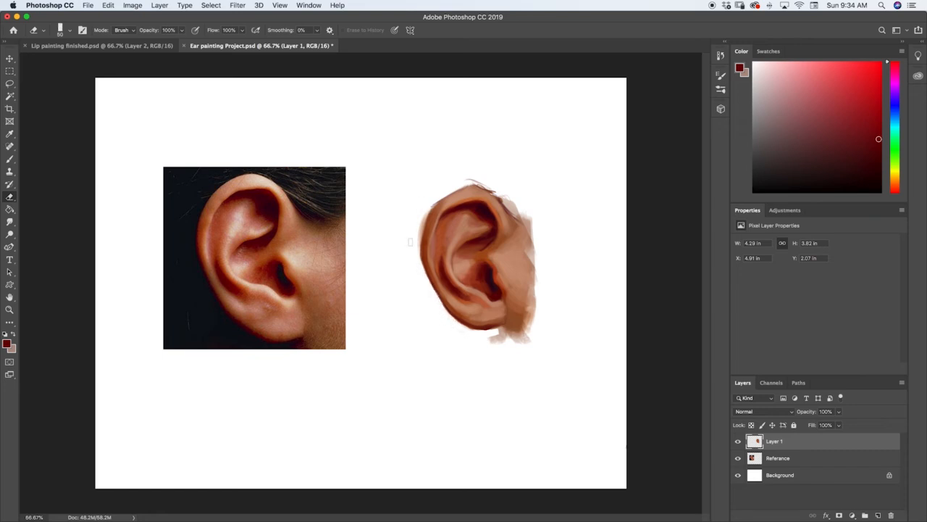
{"action": "mouse_move", "coordinate": [429, 194]}
{"action": "left_mouse_down"}
{"action": "mouse_move", "coordinate": [414, 256]}
{"action": "mouse_move", "coordinate": [422, 206]}
{"action": "mouse_move", "coordinate": [465, 179]}
{"action": "left_mouse_up"}
{"action": "left_click_drag", "start_coordinate": [478, 180], "coordinate": [464, 179]}
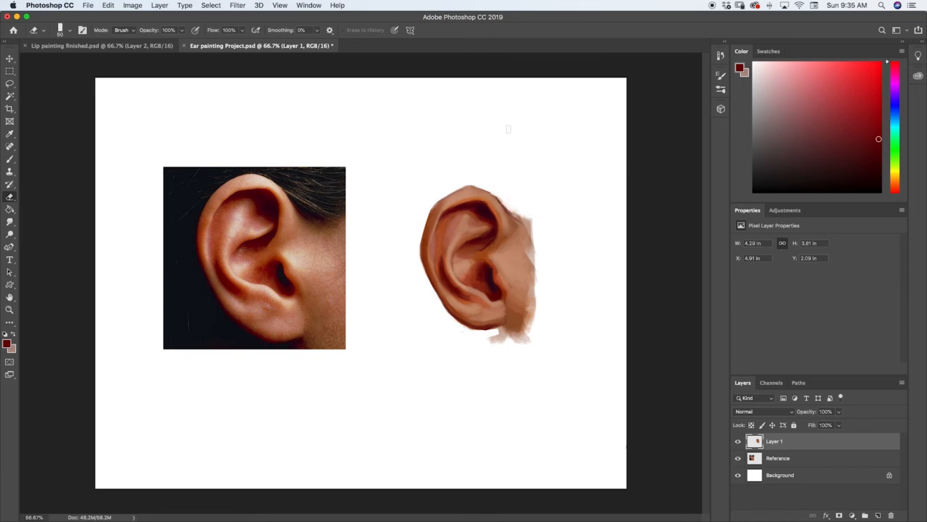
{"action": "left_click_drag", "start_coordinate": [507, 341], "coordinate": [491, 341]}
Sample pale pink from the reference ear's top rim and paint a highlight along the matching rim with a brush size of 60.
{"action": "key", "text": "i"}
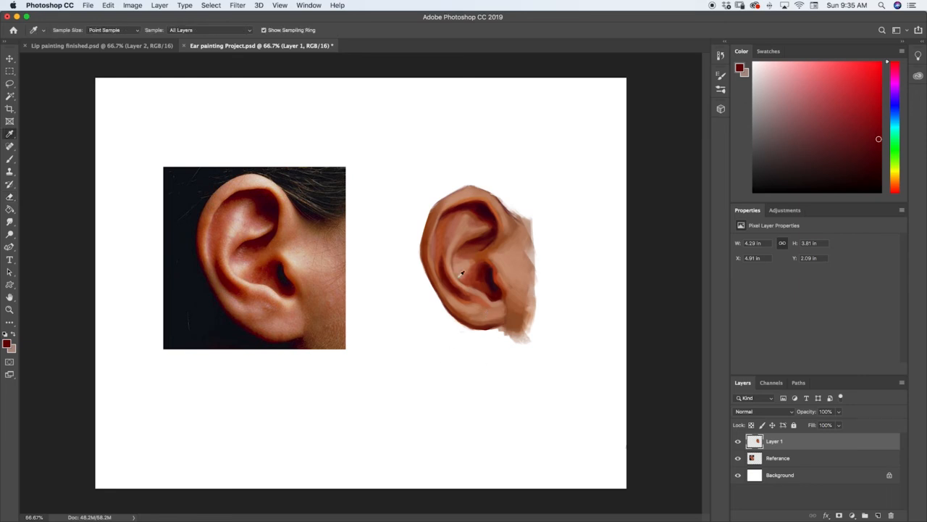
{"action": "left_click", "coordinate": [267, 176]}
{"action": "key", "text": "e"}
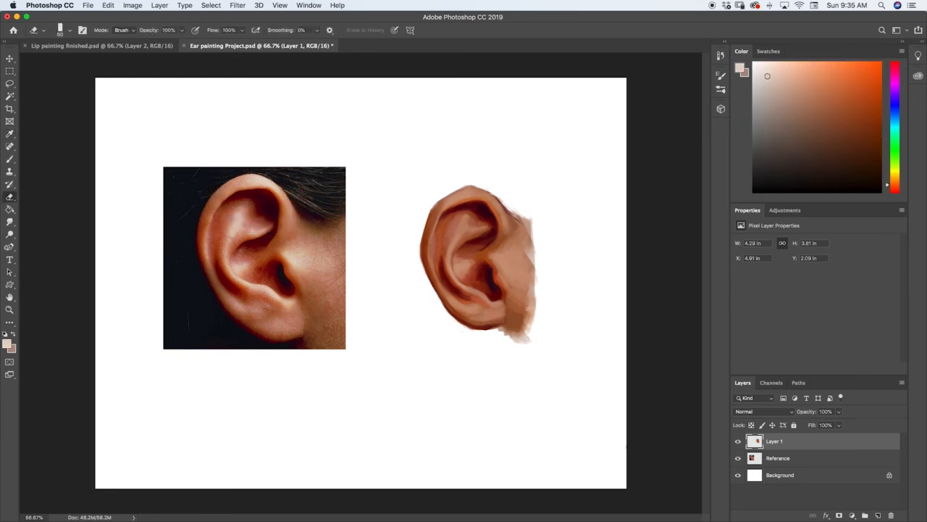
{"action": "left_click", "coordinate": [484, 195]}
{"action": "key", "text": "ctrl+z"}
{"action": "key", "text": "b"}
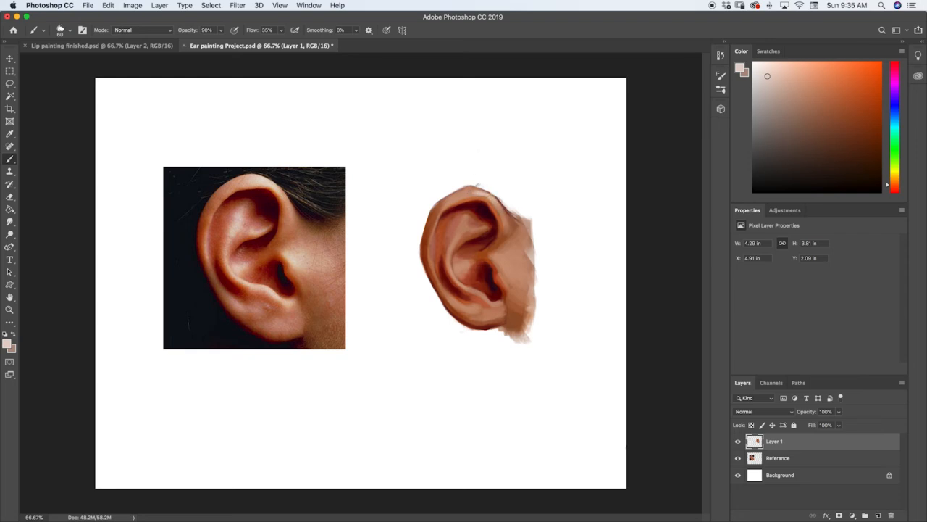
{"action": "left_click_drag", "start_coordinate": [475, 192], "coordinate": [465, 197]}
{"action": "left_click_drag", "start_coordinate": [474, 190], "coordinate": [497, 199]}
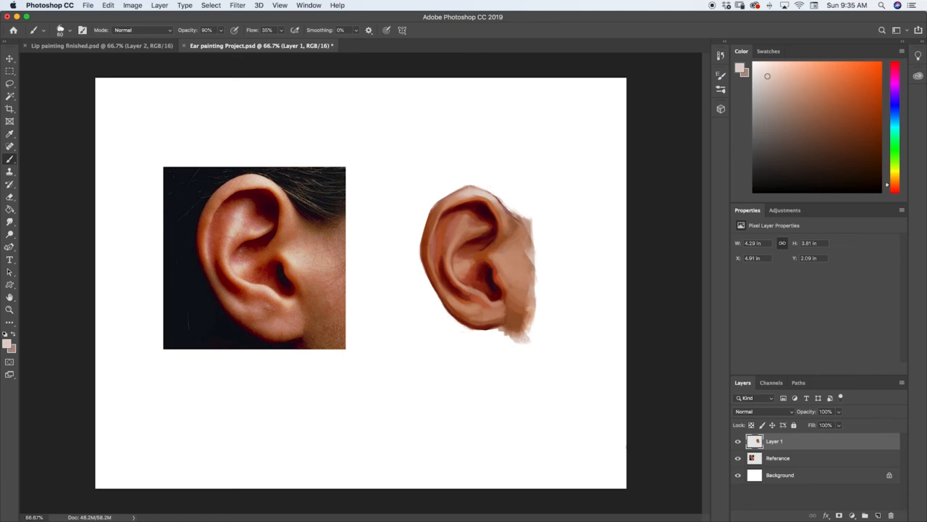
Paint highlights on the ear's upper inner fold with pale pink and light peach tones sampled from the reference.
{"action": "mouse_move", "coordinate": [462, 237]}
{"action": "left_mouse_down"}
{"action": "mouse_move", "coordinate": [458, 223]}
{"action": "mouse_move", "coordinate": [467, 217]}
{"action": "left_mouse_up"}
{"action": "key", "text": "i"}
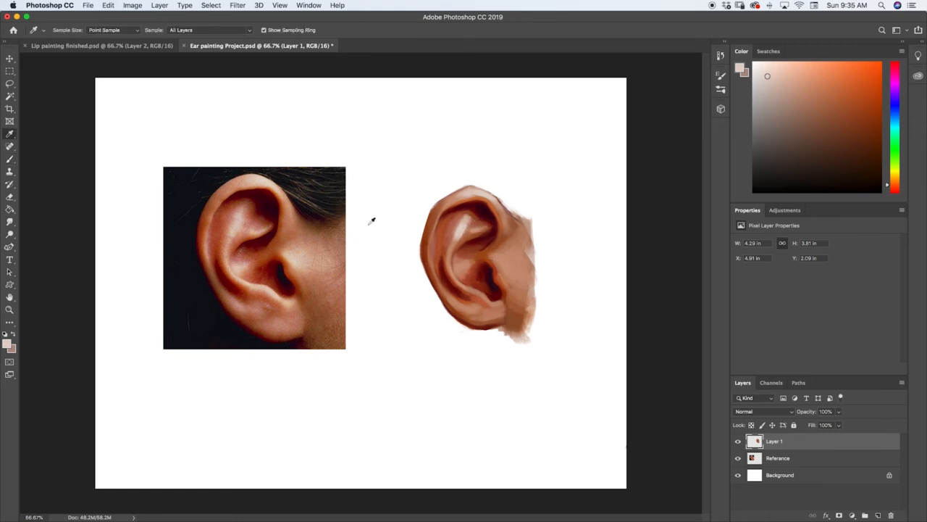
{"action": "left_click", "coordinate": [254, 230]}
{"action": "key", "text": "b"}
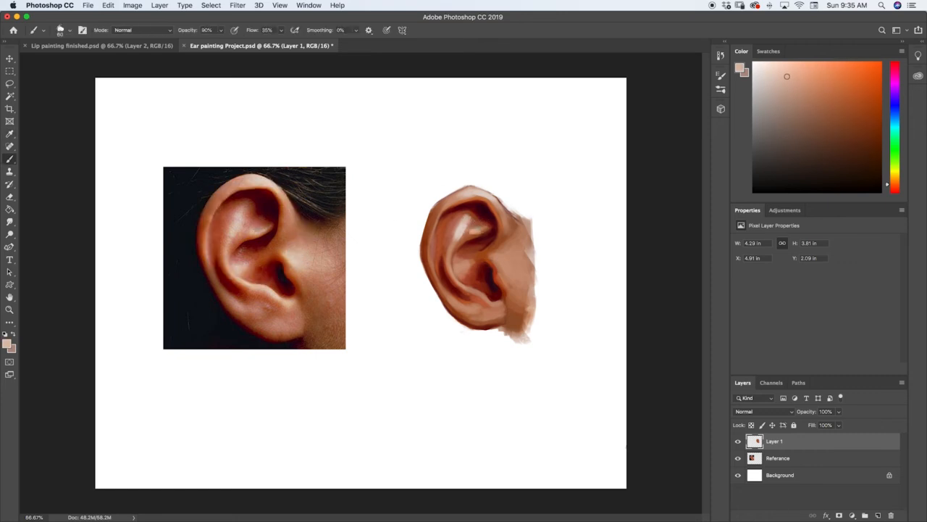
{"action": "key", "text": "i"}
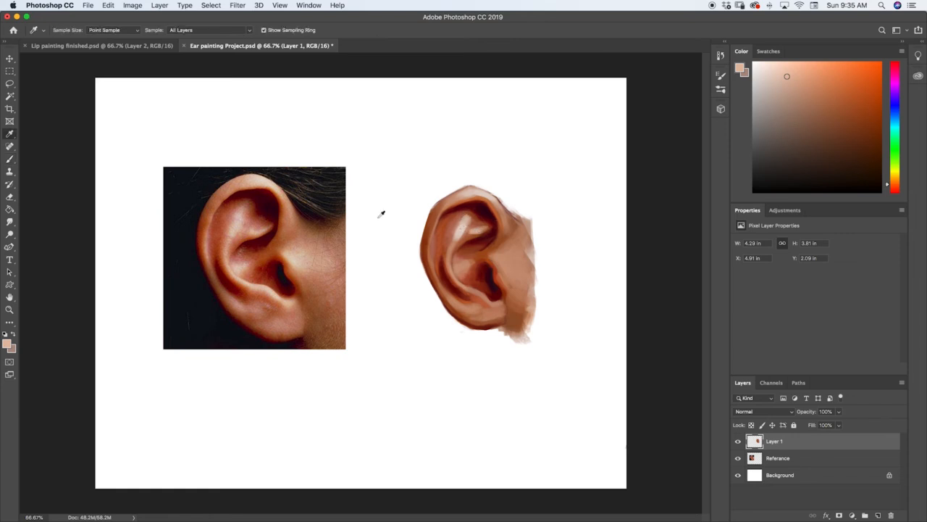
{"action": "left_click", "coordinate": [244, 212]}
{"action": "key", "text": "b"}
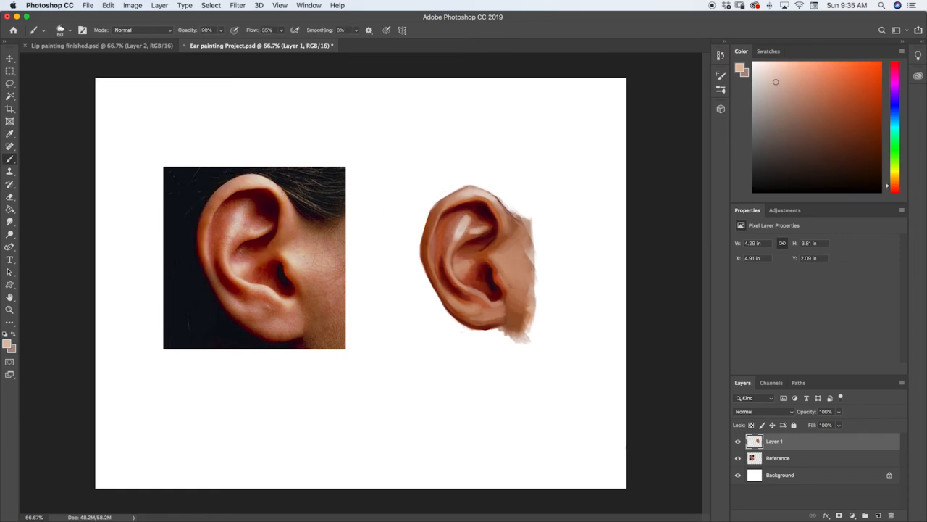
Refine the highlight down the inner ridge with pale beige and salmon pink sampled from the reference's inner fold.
{"action": "key", "text": "i"}
{"action": "left_click", "coordinate": [232, 231]}
{"action": "key", "text": "b"}
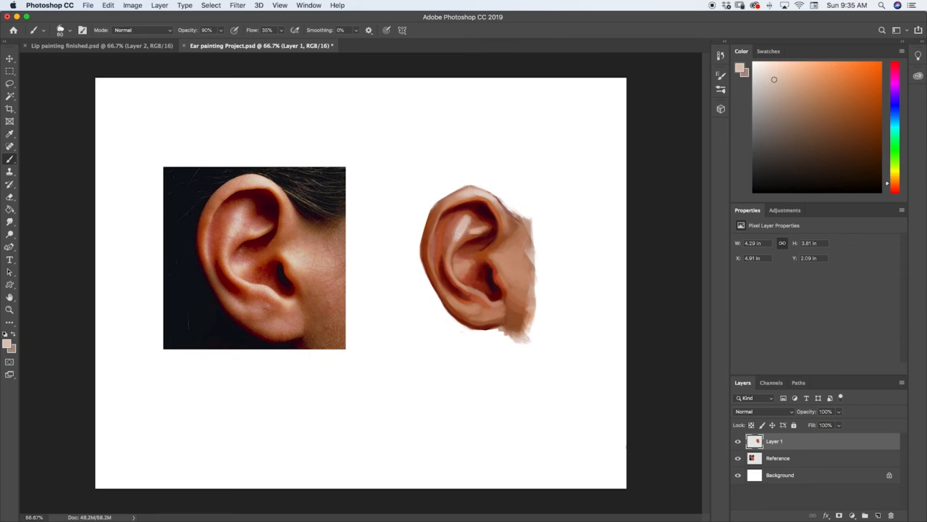
{"action": "key", "text": "i"}
{"action": "left_click", "coordinate": [225, 250]}
{"action": "key", "text": "b"}
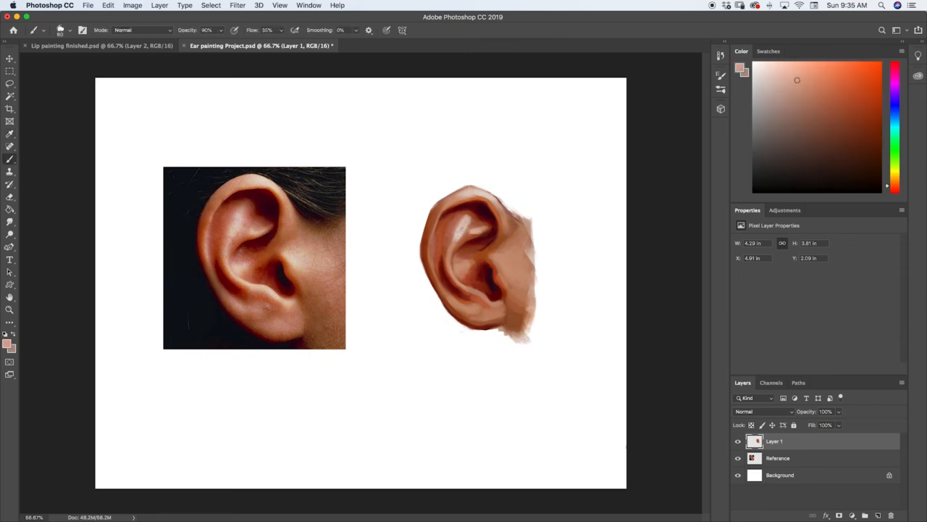
Sample light peach from the reference ear's bowl and brighten the matching area of the painted bowl.
{"action": "key", "text": "i"}
{"action": "left_click", "coordinate": [241, 268]}
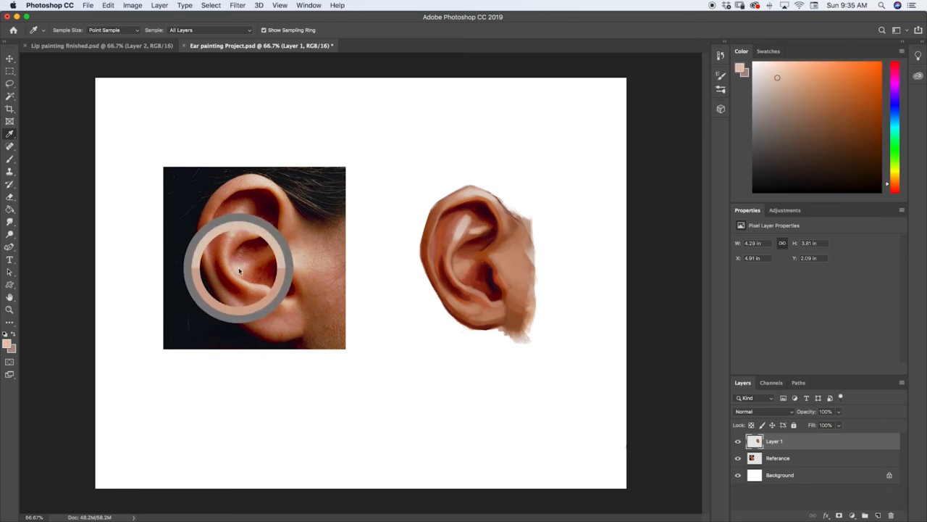
{"action": "key", "text": "b"}
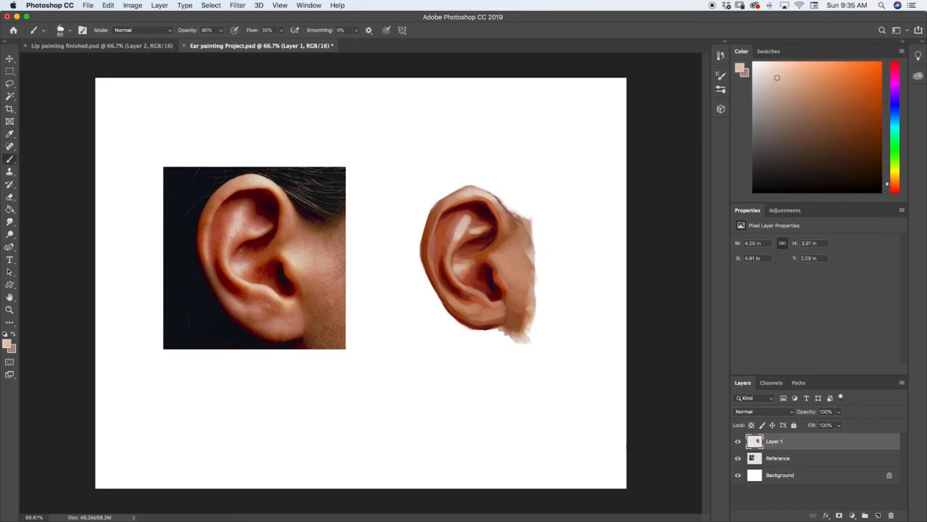
Sample pale beige from the skin beside the reference's ear canal and paint the bright highlight on the tragus.
{"action": "key", "text": "i"}
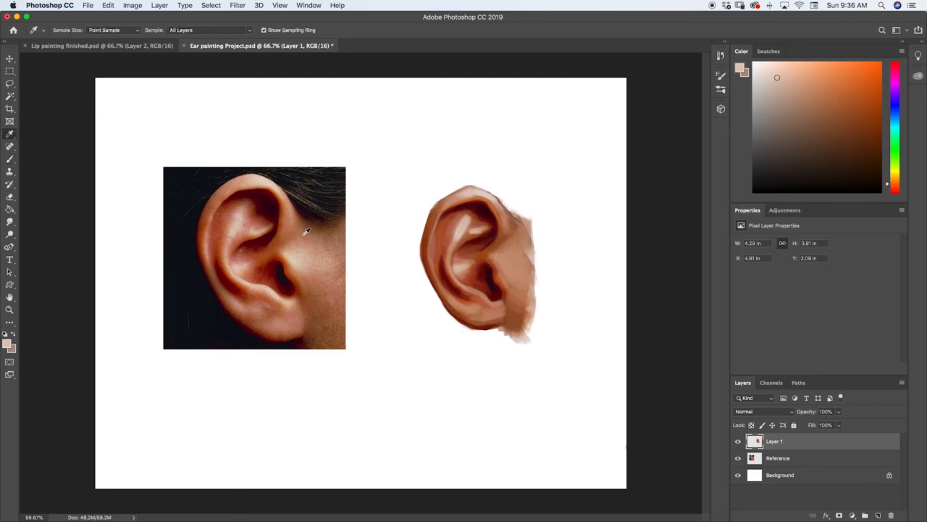
{"action": "left_click", "coordinate": [297, 252]}
{"action": "key", "text": "b"}
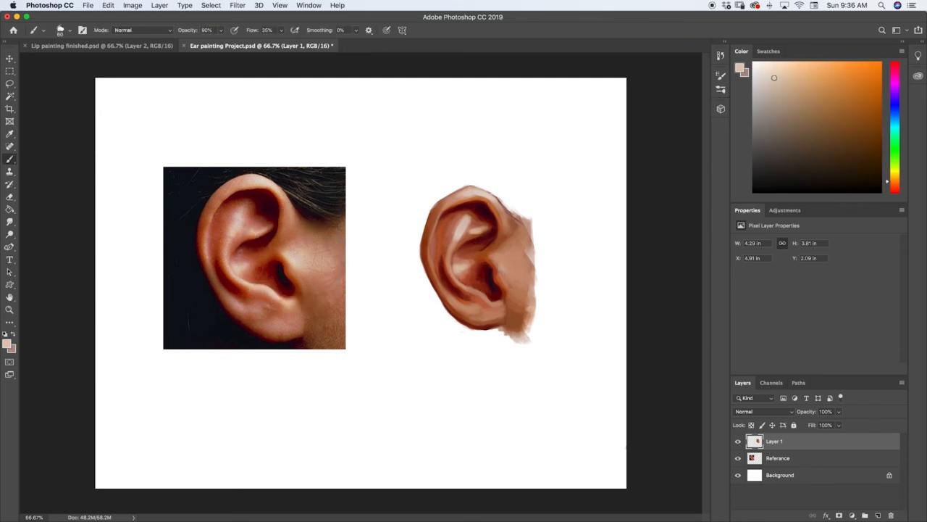
{"action": "left_click_drag", "start_coordinate": [500, 260], "coordinate": [506, 272]}
{"action": "left_click_drag", "start_coordinate": [498, 257], "coordinate": [512, 271]}
Sample orange from the reference's tragus and paint a warm edge beside the canal, using brush sizes from 10 to 40.
{"action": "left_click", "coordinate": [292, 254], "text": "alt"}
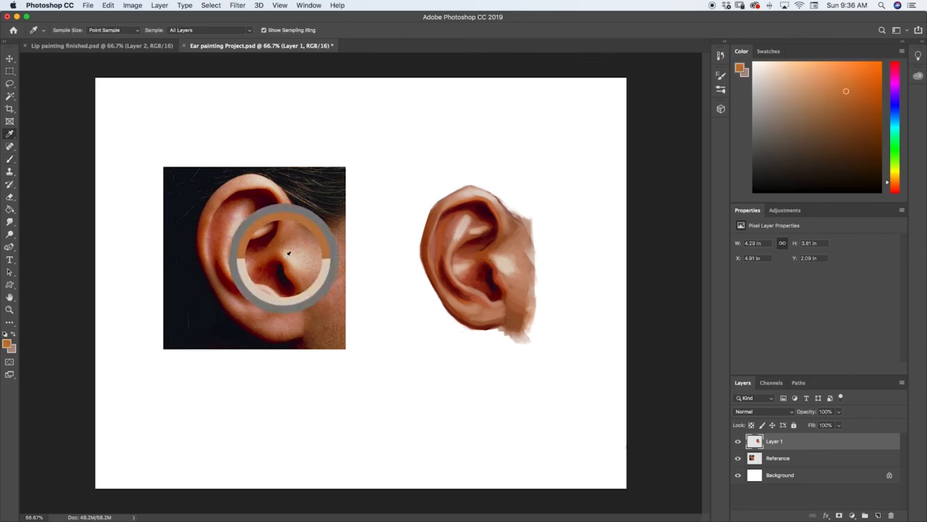
{"action": "key", "text": "bracketleft"}
{"action": "key", "text": "bracketleft"}
{"action": "key", "text": "bracketleft"}
{"action": "key", "text": "bracketleft"}
{"action": "key", "text": "bracketleft"}
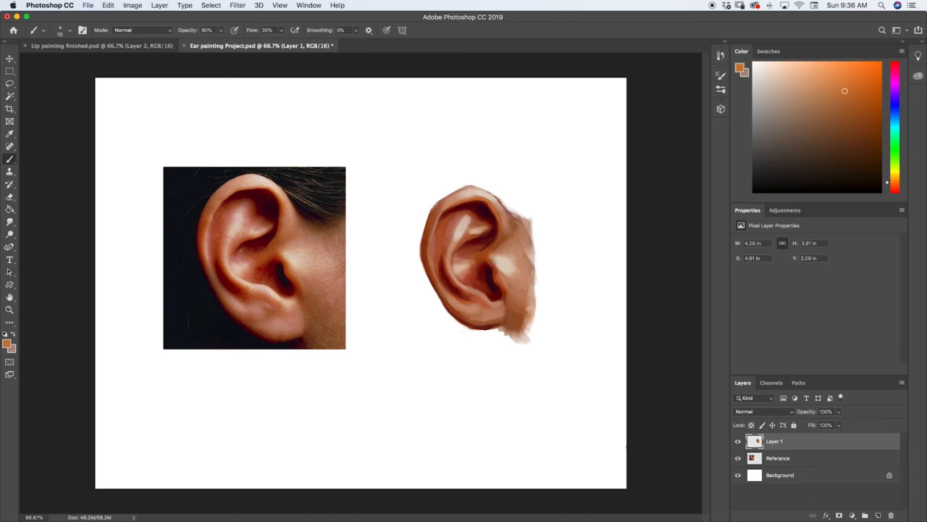
{"action": "key", "text": "bracketright"}
{"action": "key", "text": "bracketright"}
{"action": "key", "text": "bracketright"}
{"action": "key", "text": "bracketright"}
{"action": "key", "text": "bracketright"}
{"action": "key", "text": "bracketright"}
{"action": "key", "text": "bracketright"}
{"action": "key", "text": "bracketright"}
{"action": "key", "text": "bracketright"}
{"action": "key", "text": "bracketleft"}
{"action": "key", "text": "bracketleft"}
Highlight the ridge below the bowl with light peach sampled from the reference and blend it using tones from the painting.
{"action": "key", "text": "i"}
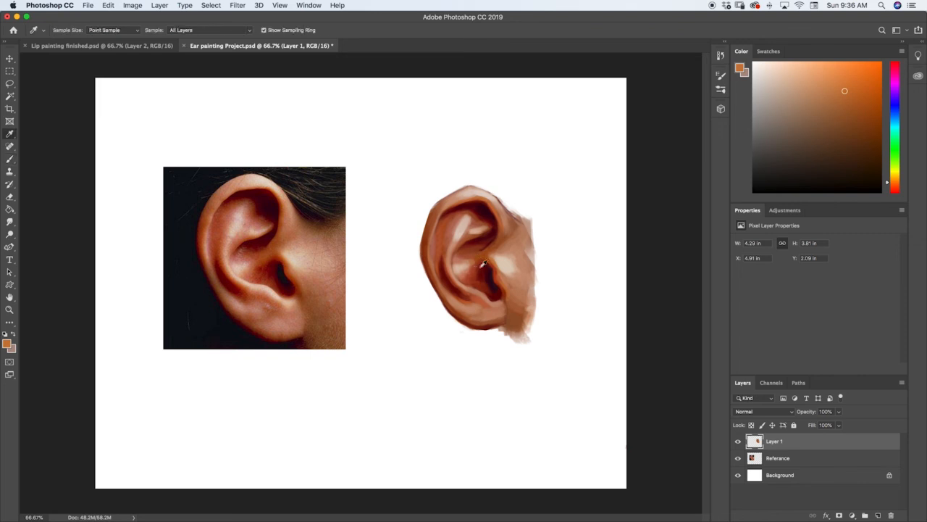
{"action": "left_click", "coordinate": [253, 278]}
{"action": "key", "text": "b"}
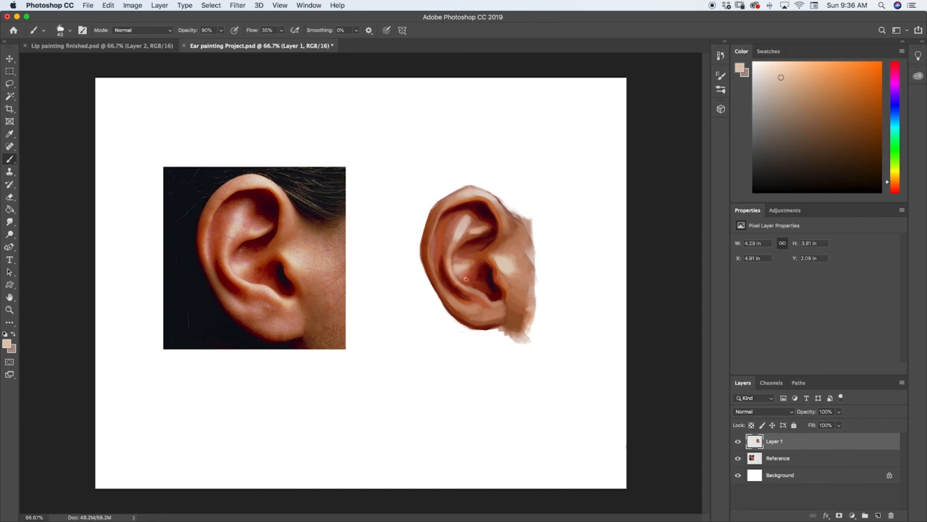
{"action": "left_click", "coordinate": [497, 269], "text": "alt"}
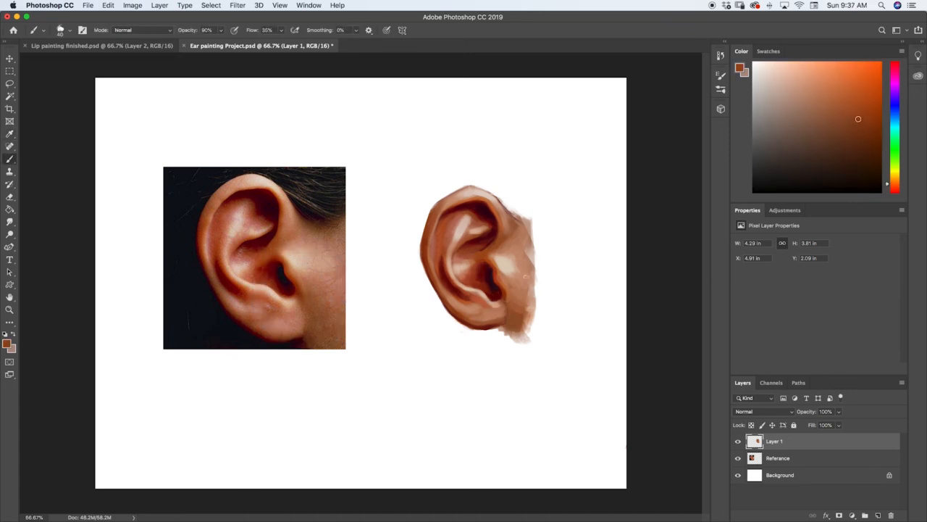
{"action": "left_click", "coordinate": [458, 301], "text": "alt"}
Add pale pink highlights inside the upper rim and, with a smaller brush, along the inner ridge.
{"action": "left_click", "coordinate": [482, 187], "text": "alt"}
{"action": "left_click_drag", "start_coordinate": [493, 205], "coordinate": [497, 212]}
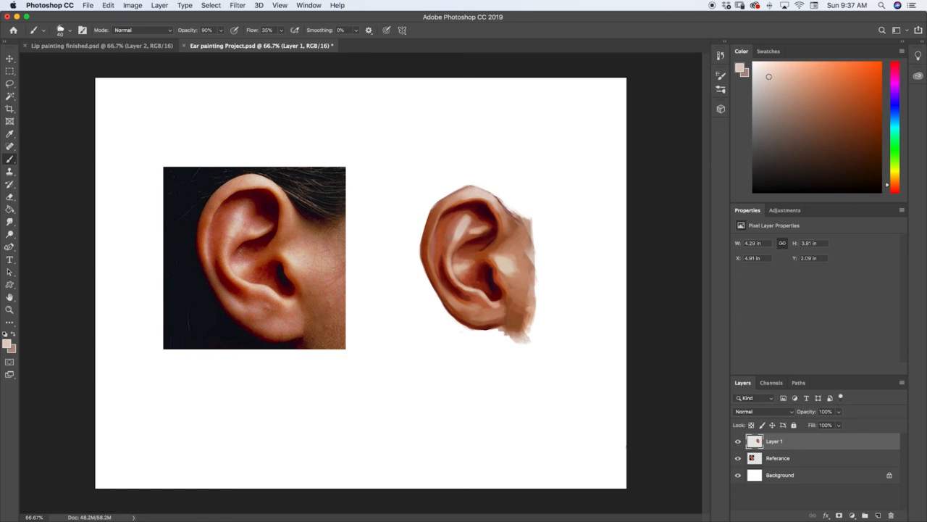
{"action": "key", "text": "bracketleft"}
{"action": "key", "text": "bracketleft"}
{"action": "key", "text": "bracketleft"}
{"action": "key", "text": "bracketleft"}
{"action": "left_click_drag", "start_coordinate": [449, 264], "coordinate": [453, 275]}
Blend the tragus highlight into the surrounding cheek skin with tones sampled from the painting and a larger brush.
{"action": "key", "text": "i"}
{"action": "left_click_drag", "start_coordinate": [502, 253], "coordinate": [501, 252]}
{"action": "key", "text": "b"}
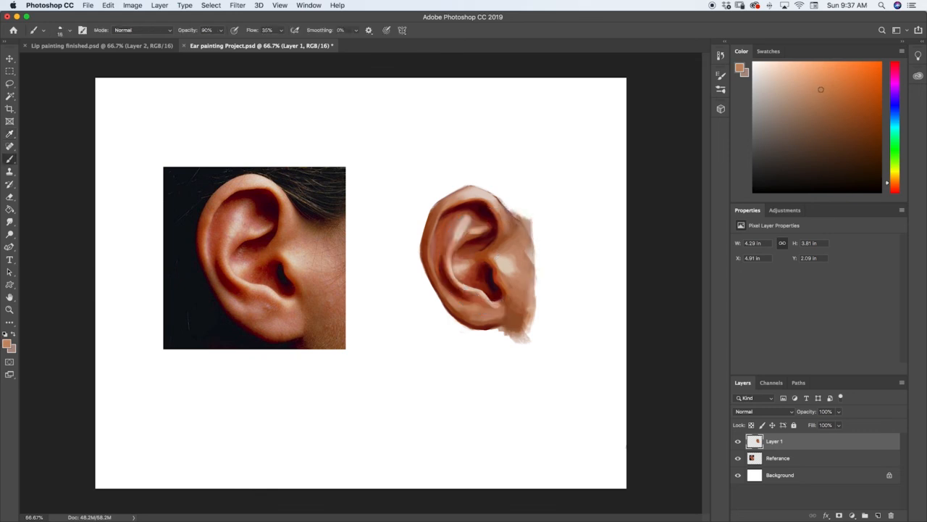
{"action": "left_click", "coordinate": [498, 249], "text": "alt"}
{"action": "key", "text": "bracketright"}
{"action": "key", "text": "bracketright"}
{"action": "key", "text": "bracketright"}
{"action": "key", "text": "bracketright"}
{"action": "left_click", "coordinate": [512, 255], "text": "alt"}
{"action": "left_click", "coordinate": [507, 247], "text": "alt"}
{"action": "left_click", "coordinate": [500, 257], "text": "alt"}
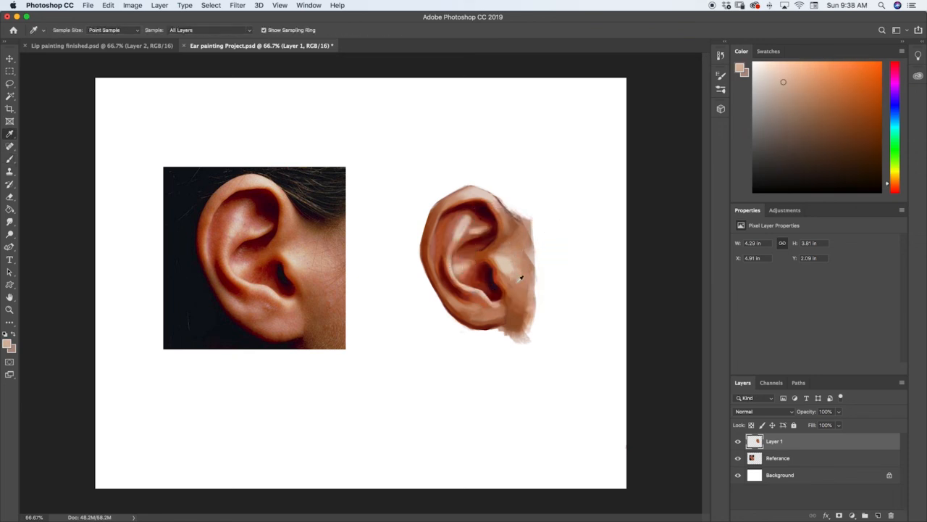
{"action": "left_click", "coordinate": [511, 263], "text": "alt"}
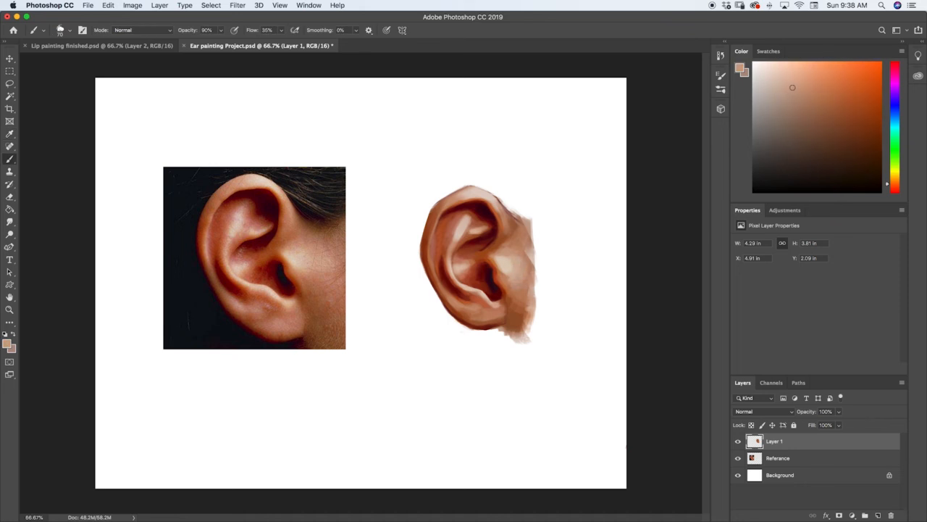
{"action": "left_click", "coordinate": [494, 249], "text": "alt"}
Sample salmon pink from the reference's outer rim and soften the painted skin transitions, enlarging the brush to 125.
{"action": "left_click", "coordinate": [210, 245], "text": "alt"}
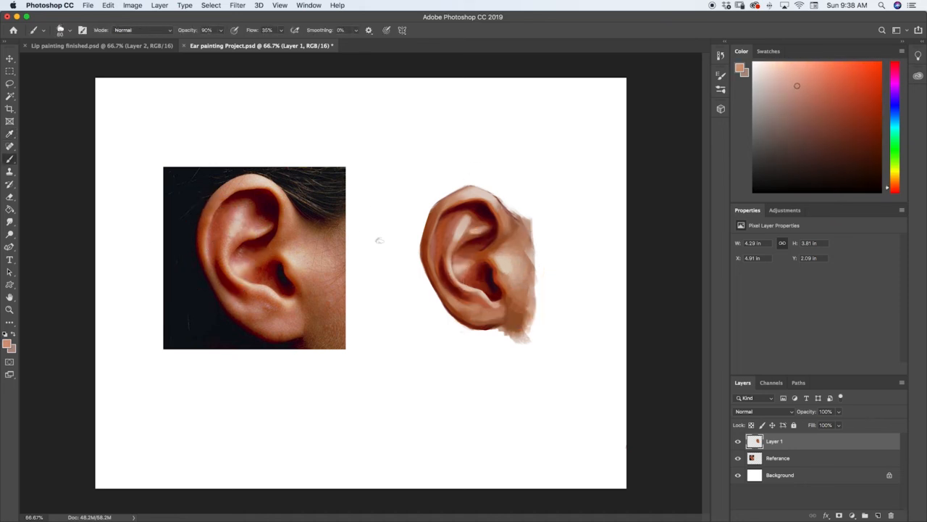
{"action": "key", "text": "bracketleft"}
{"action": "key", "text": "bracketleft"}
{"action": "key", "text": "bracketleft"}
{"action": "key", "text": "bracketleft"}
{"action": "key", "text": "bracketleft"}
{"action": "key", "text": "bracketleft"}
{"action": "key", "text": "bracketright"}
{"action": "key", "text": "bracketright"}
{"action": "key", "text": "bracketright"}
{"action": "key", "text": "bracketright"}
{"action": "key", "text": "bracketright"}
{"action": "key", "text": "bracketright"}
{"action": "key", "text": "bracketright"}
{"action": "key", "text": "bracketright"}
{"action": "key", "text": "bracketright"}
{"action": "key", "text": "bracketright"}
{"action": "key", "text": "bracketright"}
{"action": "left_click", "coordinate": [514, 273], "text": "alt"}
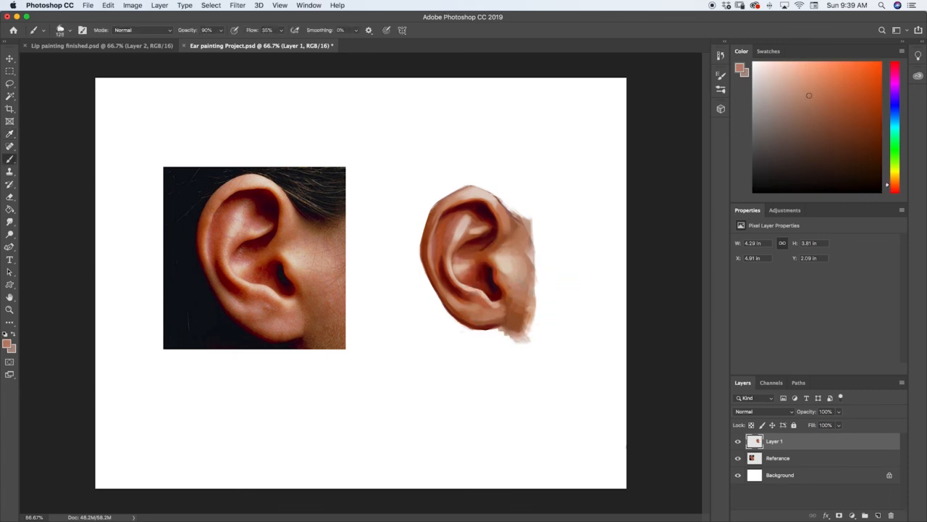
Rework the shadow and reddish midtones in the upper hollow beneath the rim, sampling from the reference and the painting.
{"action": "left_click", "coordinate": [451, 209], "text": "alt"}
{"action": "left_click", "coordinate": [244, 204], "text": "alt"}
{"action": "left_click_drag", "start_coordinate": [468, 213], "coordinate": [480, 218]}
{"action": "left_click", "coordinate": [470, 219], "text": "alt"}
{"action": "left_click", "coordinate": [477, 209], "text": "alt"}
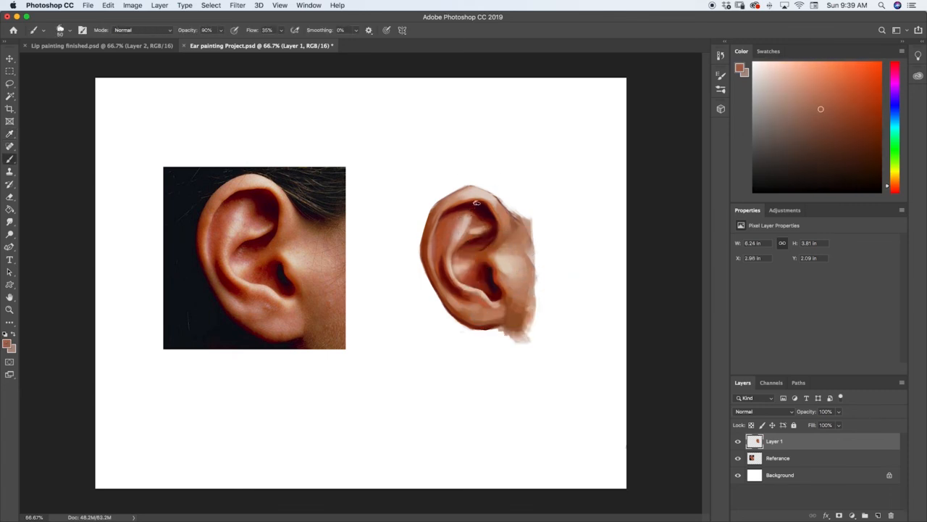
{"action": "left_click", "coordinate": [475, 212], "text": "alt"}
Sample dark red and burnt orange from the reference's lower folds and refine the creases of the painted ear.
{"action": "left_click", "coordinate": [218, 261], "text": "alt"}
{"action": "left_click", "coordinate": [452, 287], "text": "alt"}
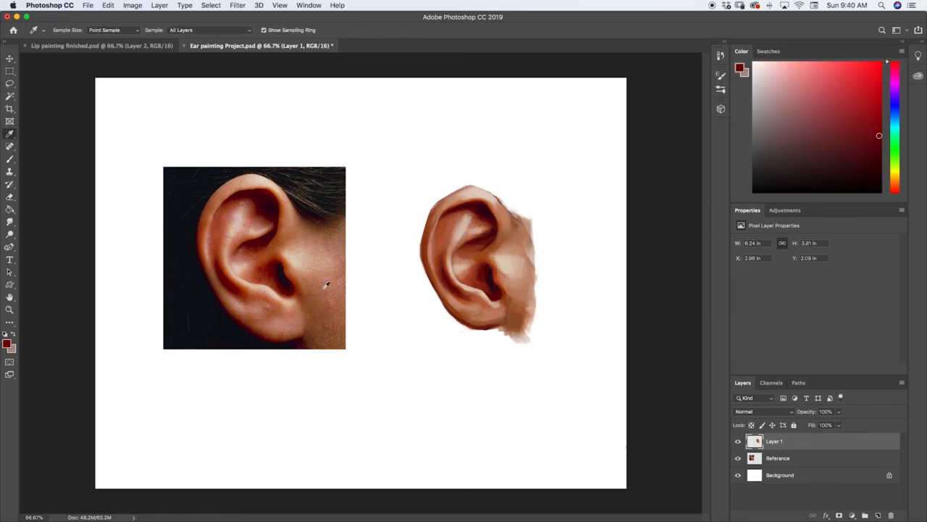
{"action": "left_click", "coordinate": [241, 288], "text": "alt"}
{"action": "left_click", "coordinate": [254, 296], "text": "alt"}
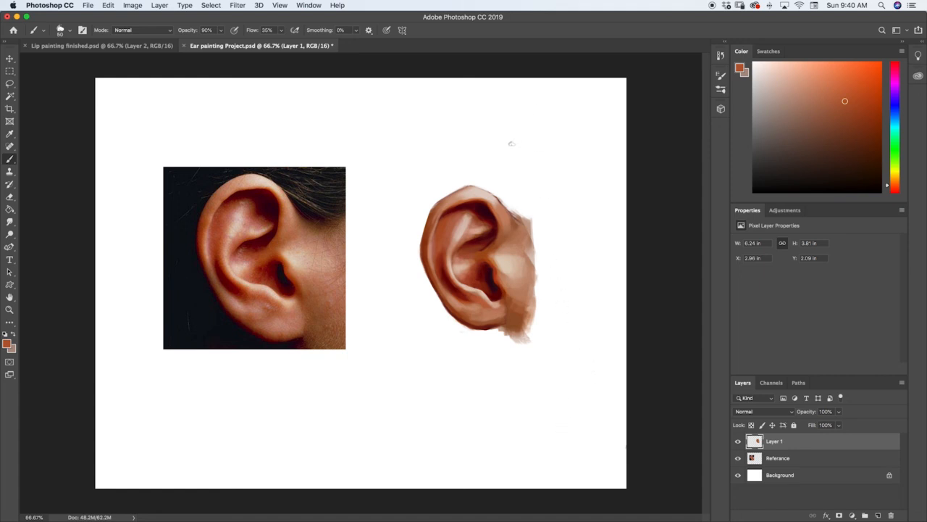
Zoom in on the painted ear around the canal and tragus.
{"action": "key", "text": "z"}
{"action": "left_click_drag", "start_coordinate": [506, 288], "coordinate": [499, 266]}
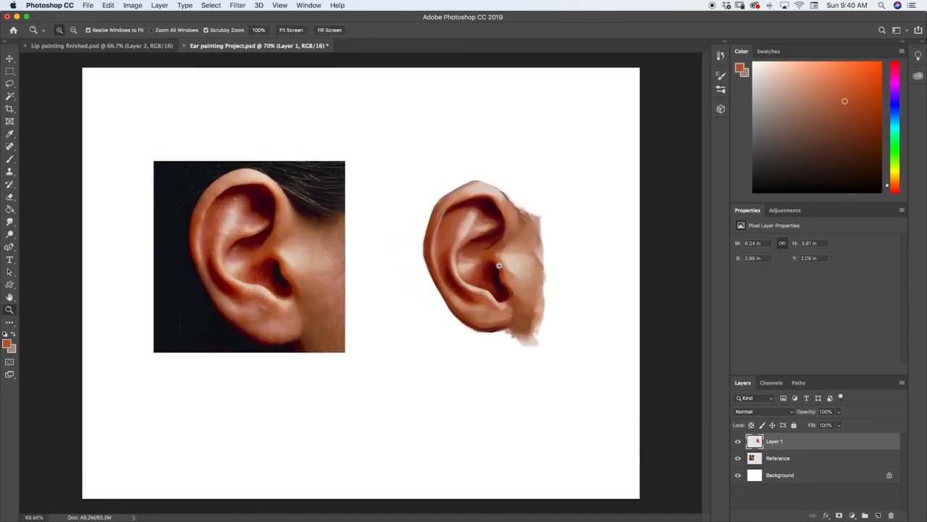